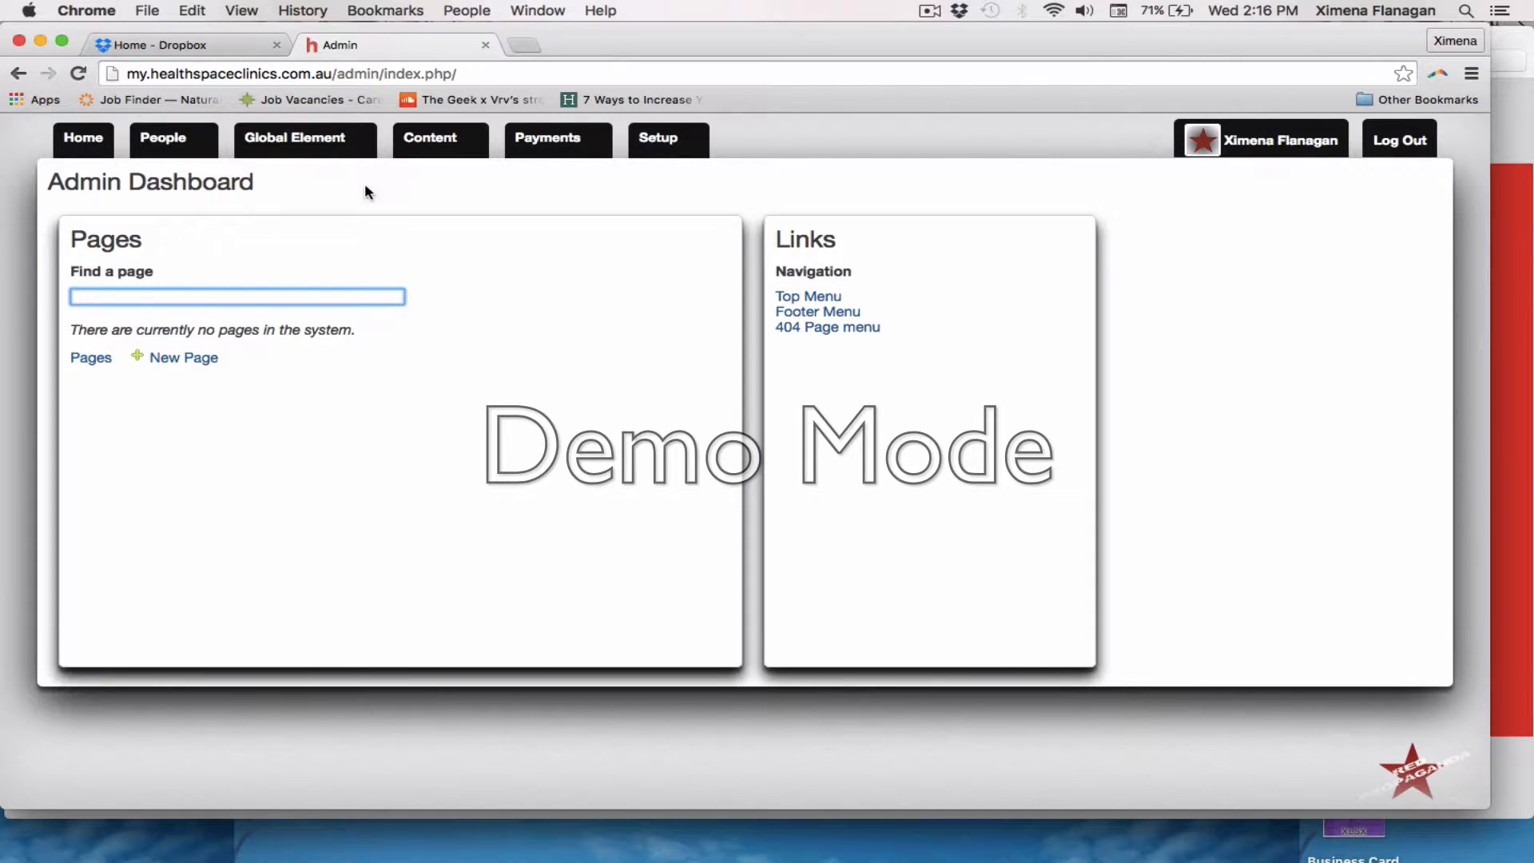
Create a practitioner type named "Dentristry" from the practitioner types list and save it, keeping a blank form open for another
mouse_move(317, 150)
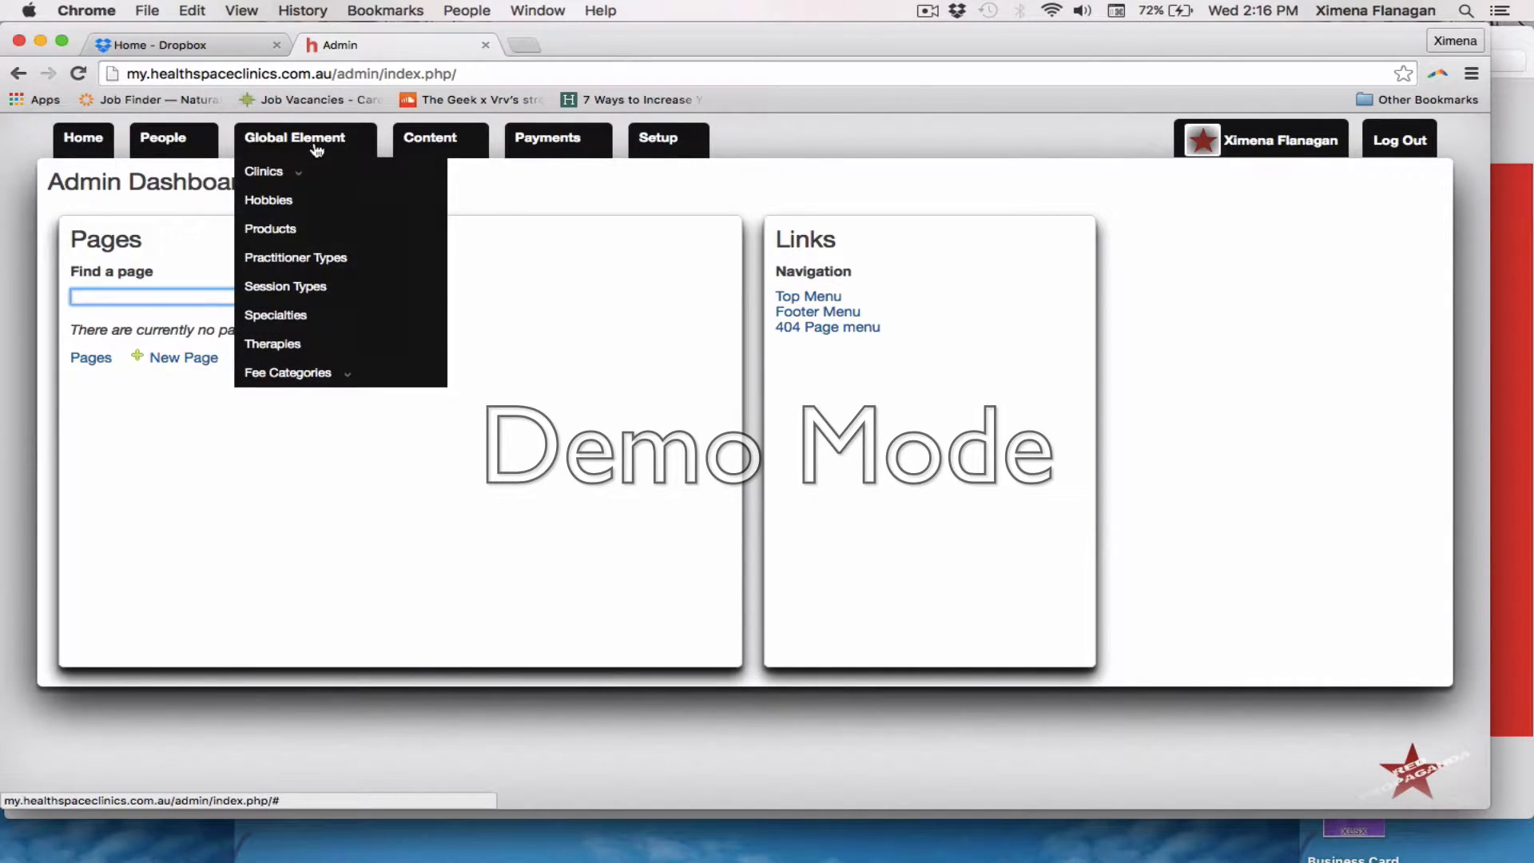
left_click(285, 259)
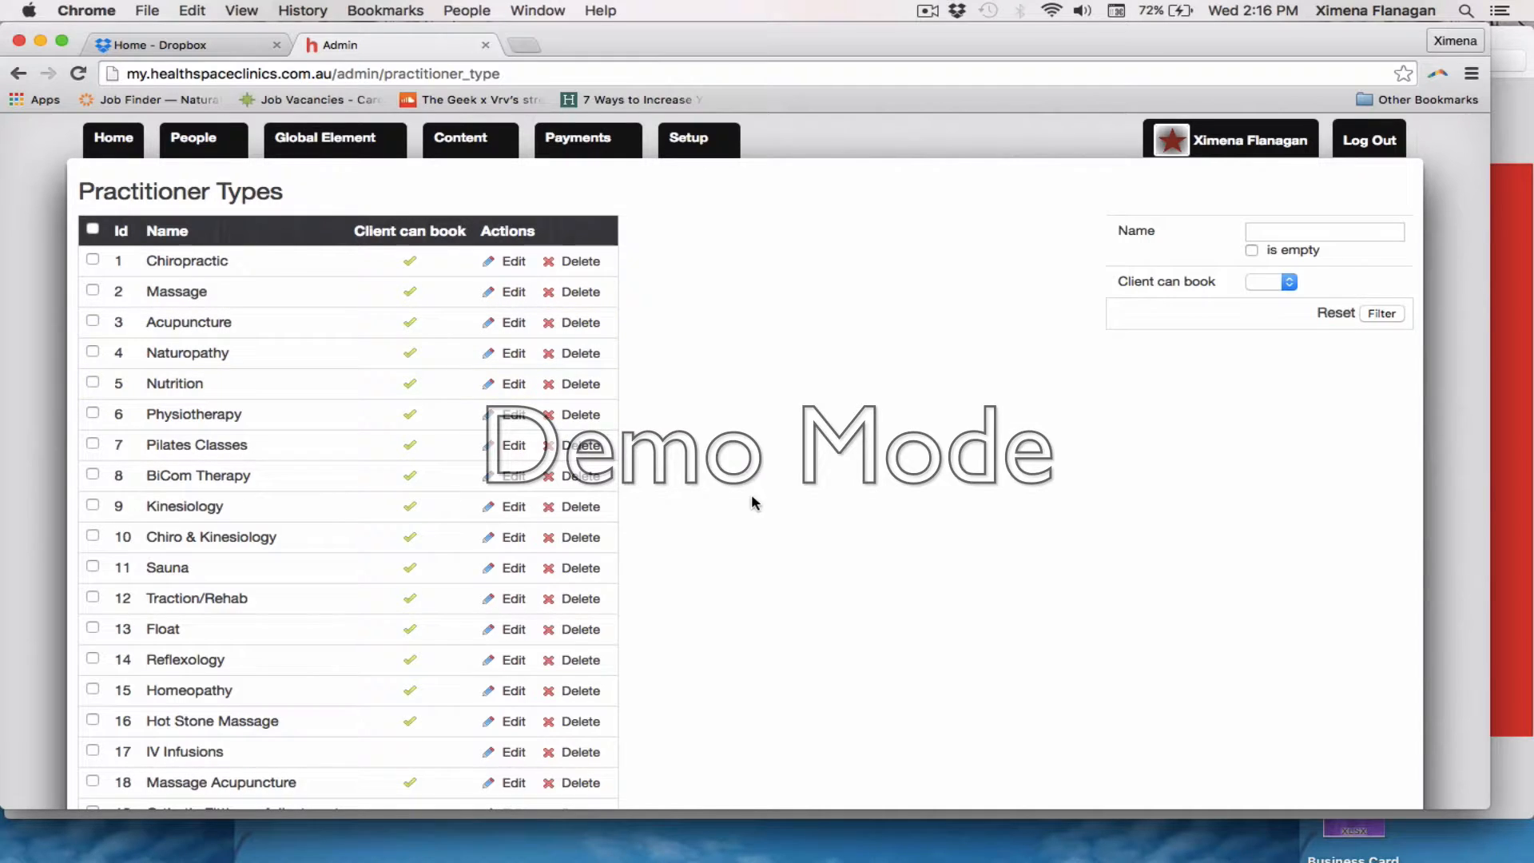
scroll(751, 497, "down", 2)
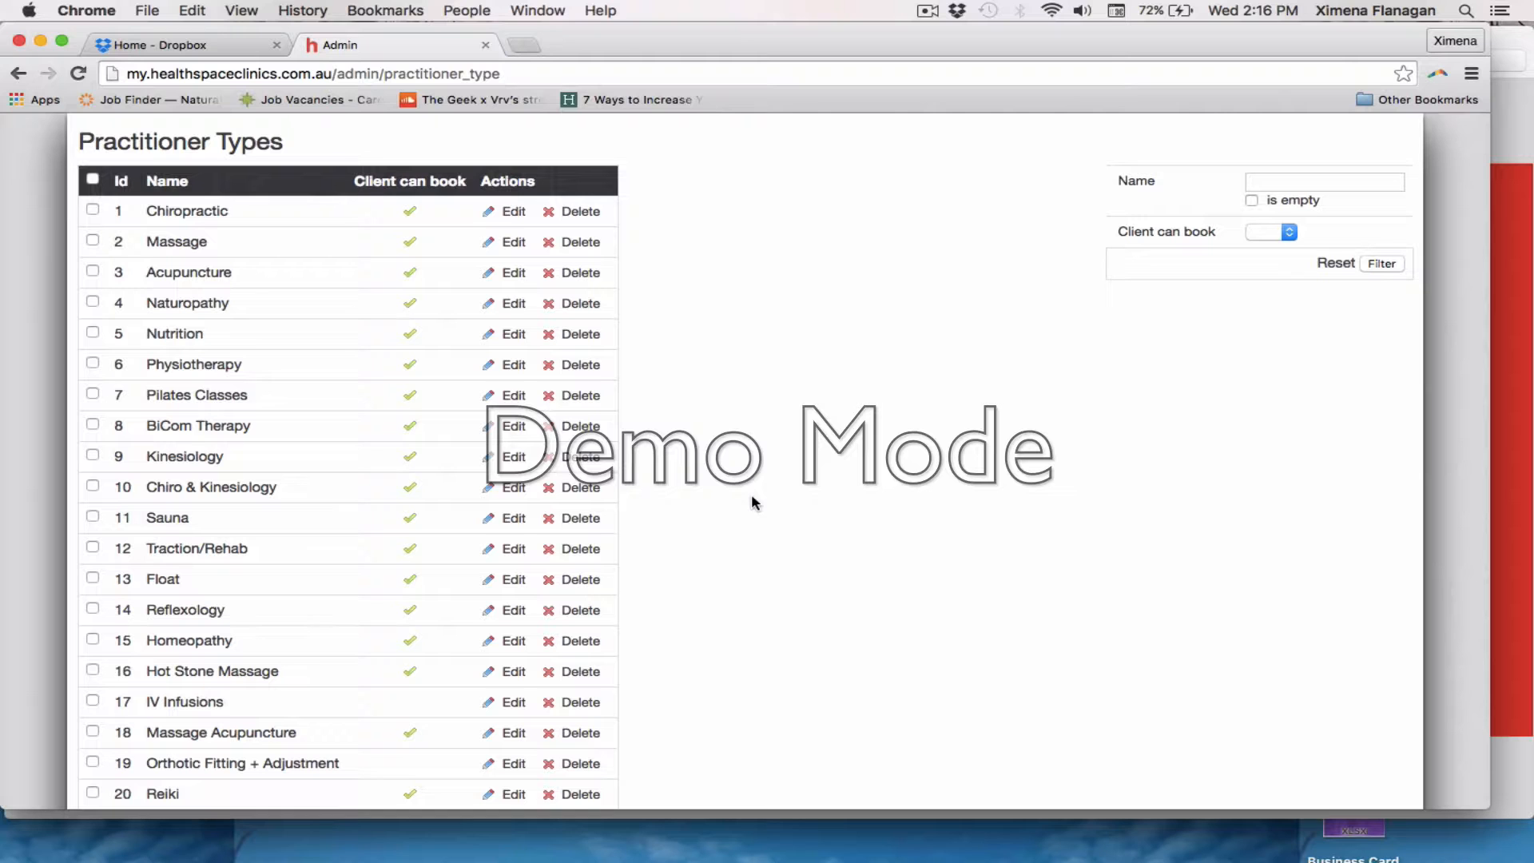
scroll(752, 497, "down", 5)
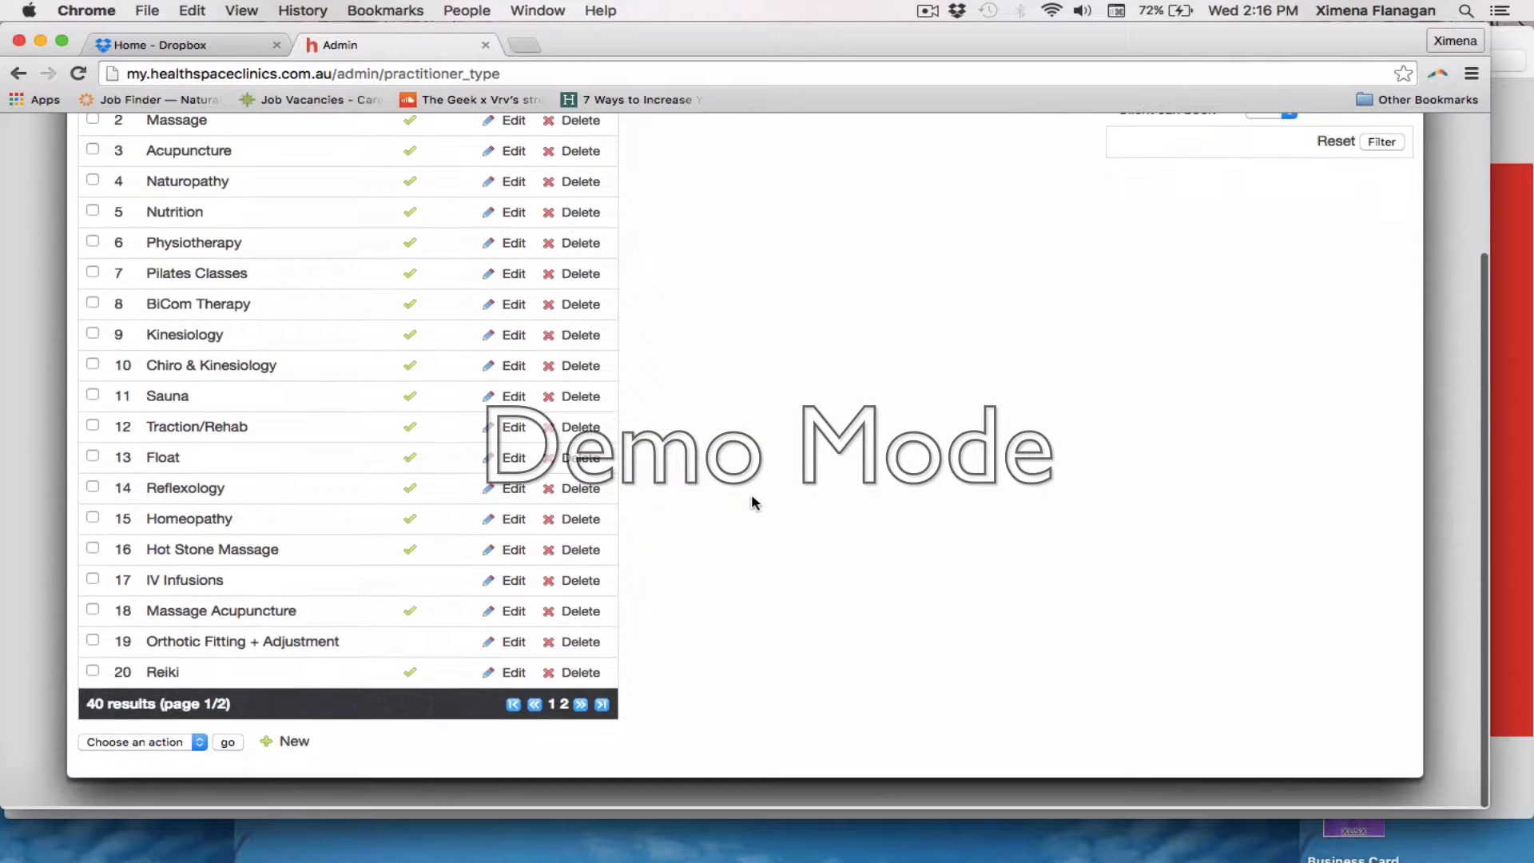
left_click(294, 745)
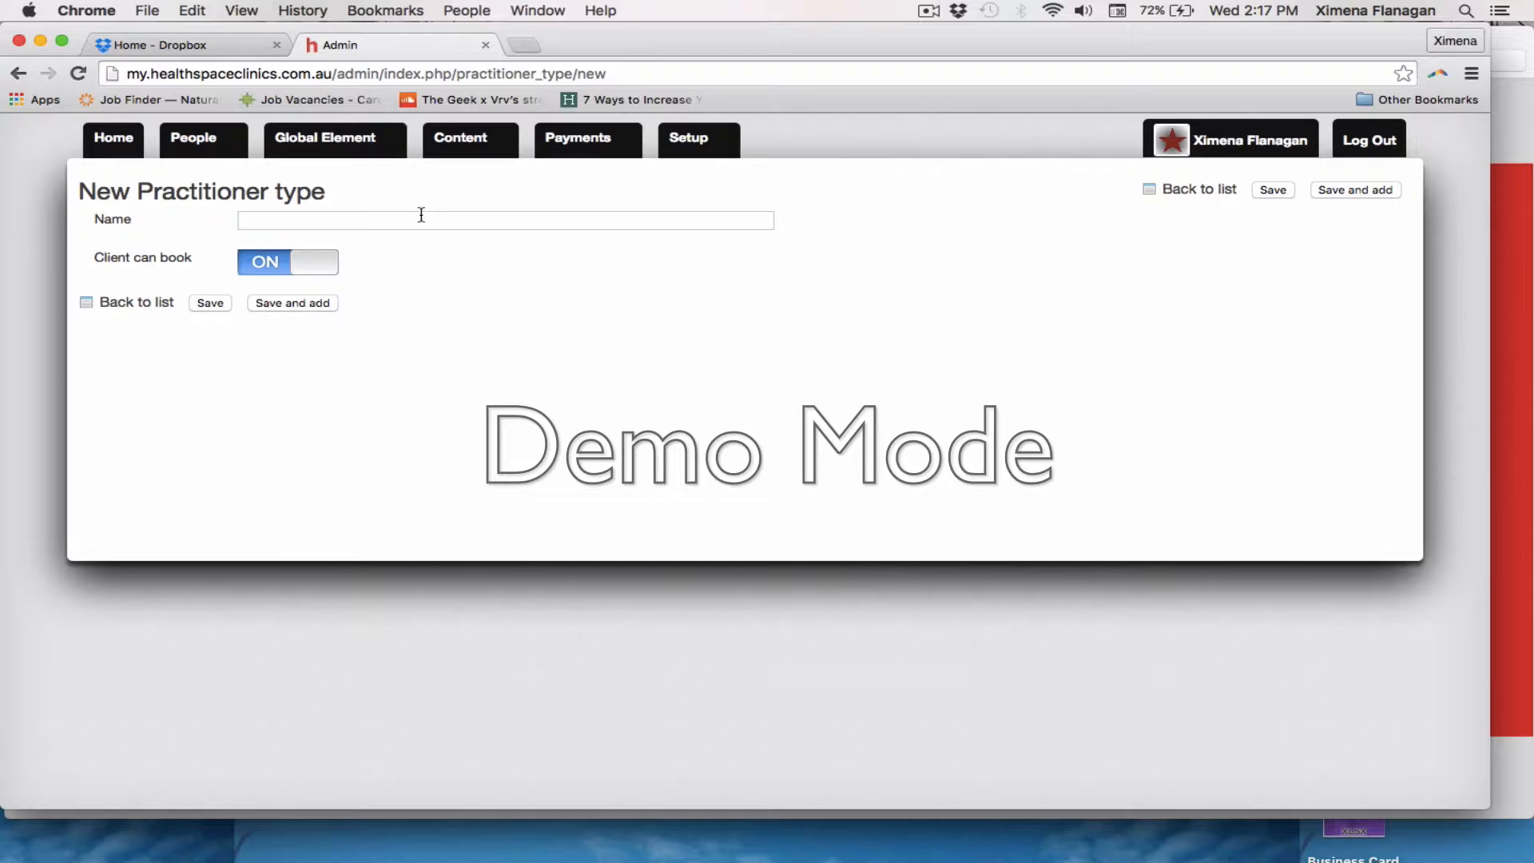
left_click(358, 220)
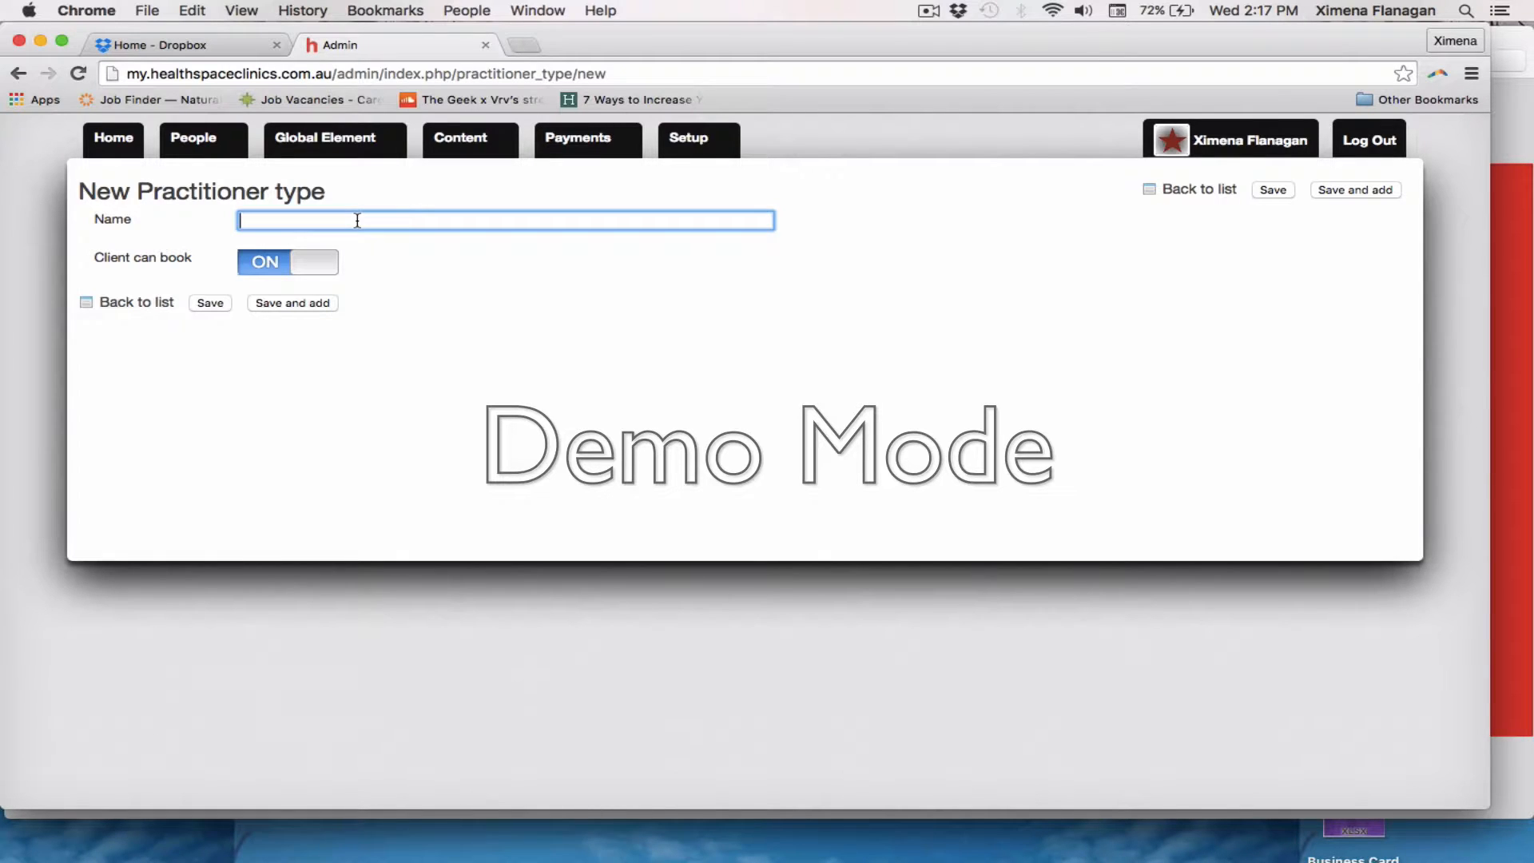
type("Dentristry")
left_click(264, 271)
left_click(276, 304)
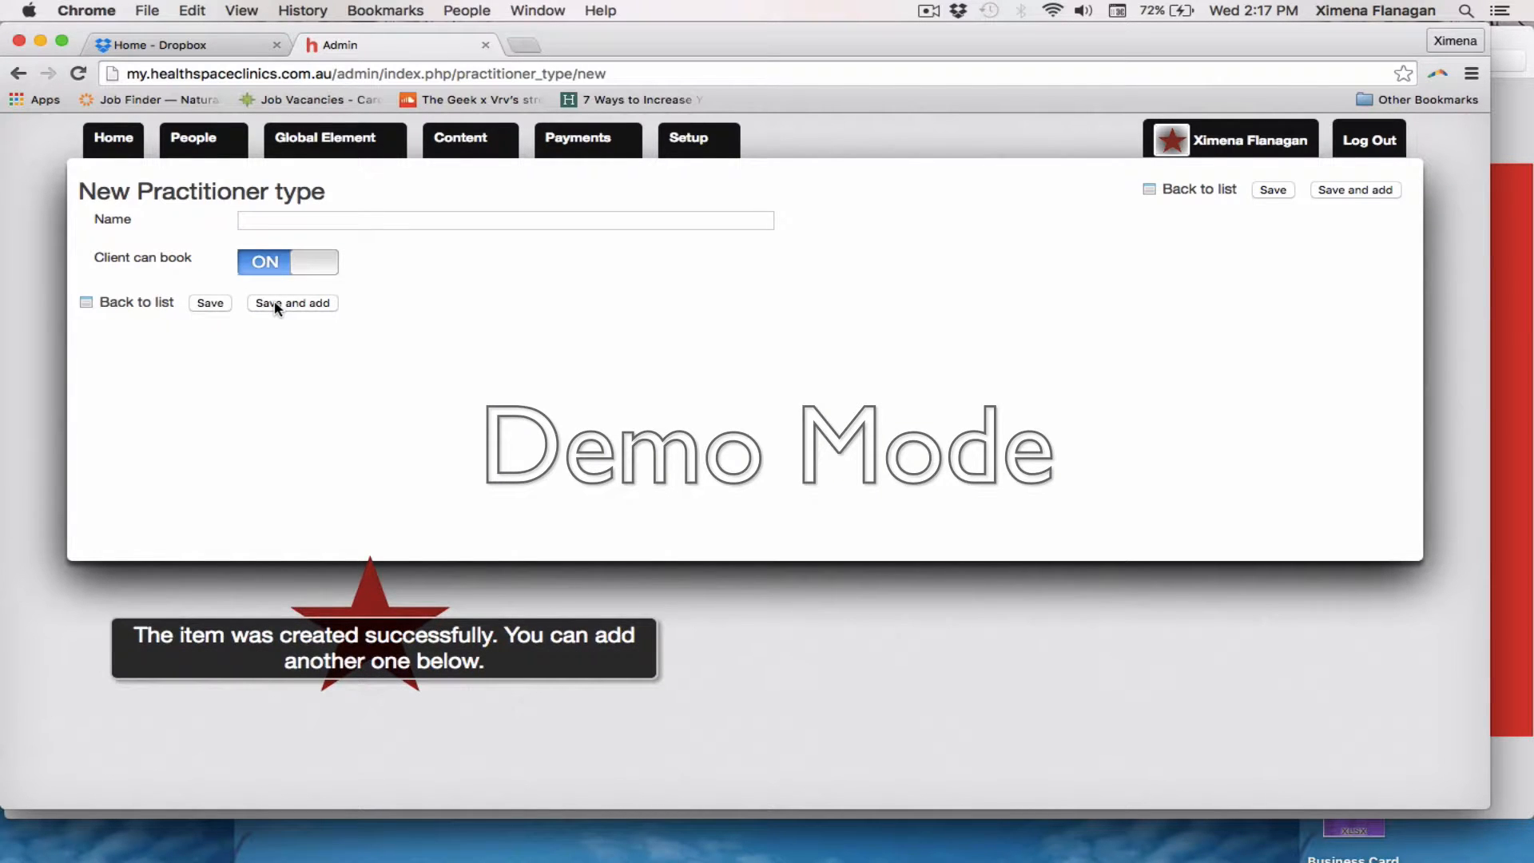
Create a session type titled "Test" from the session types list and save it, keeping a blank form open for another
left_click(346, 139)
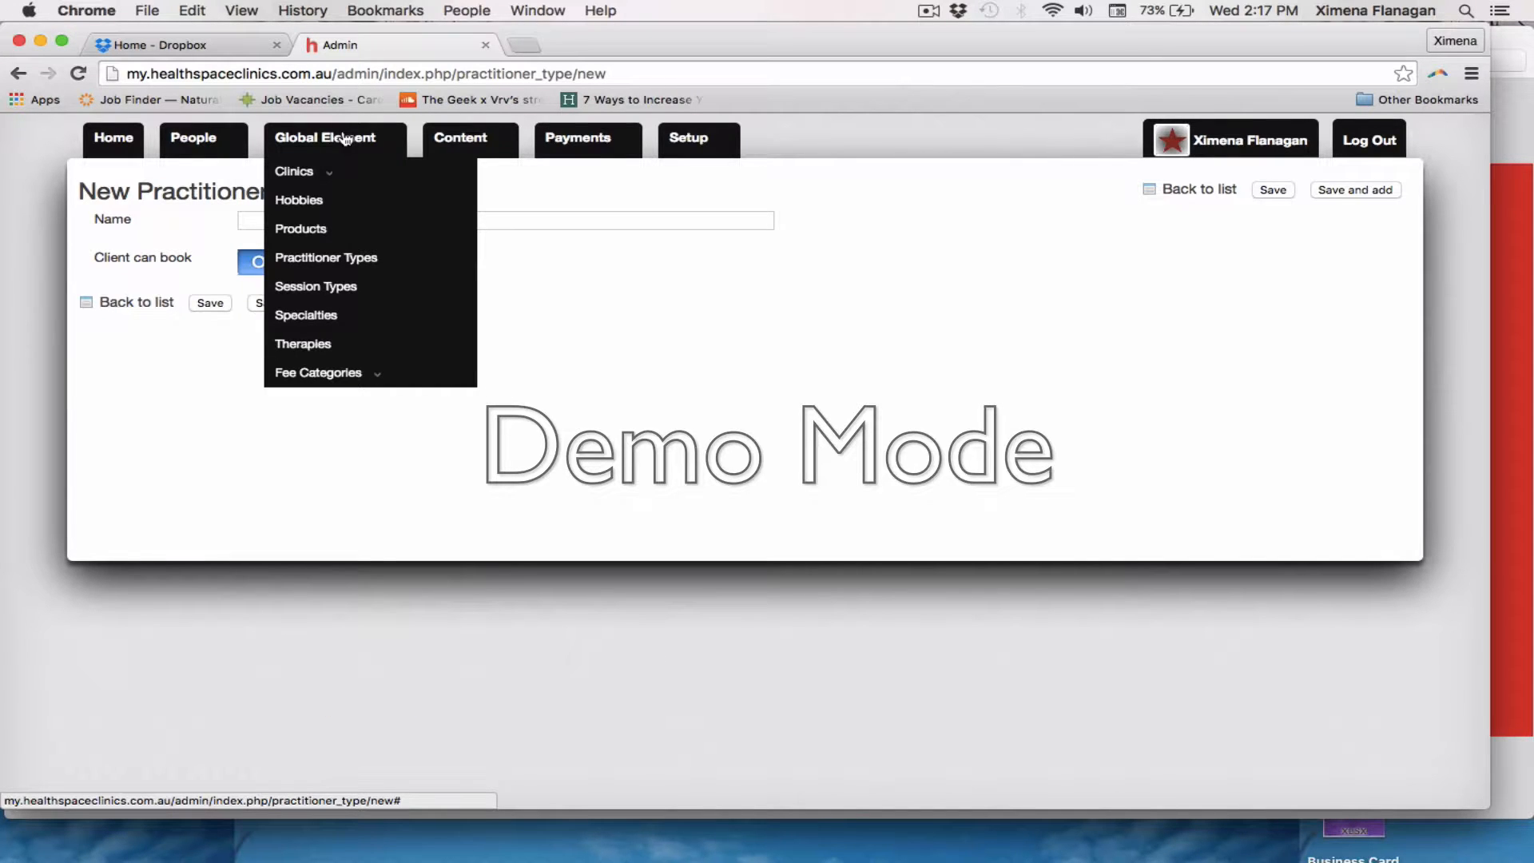
left_click(342, 285)
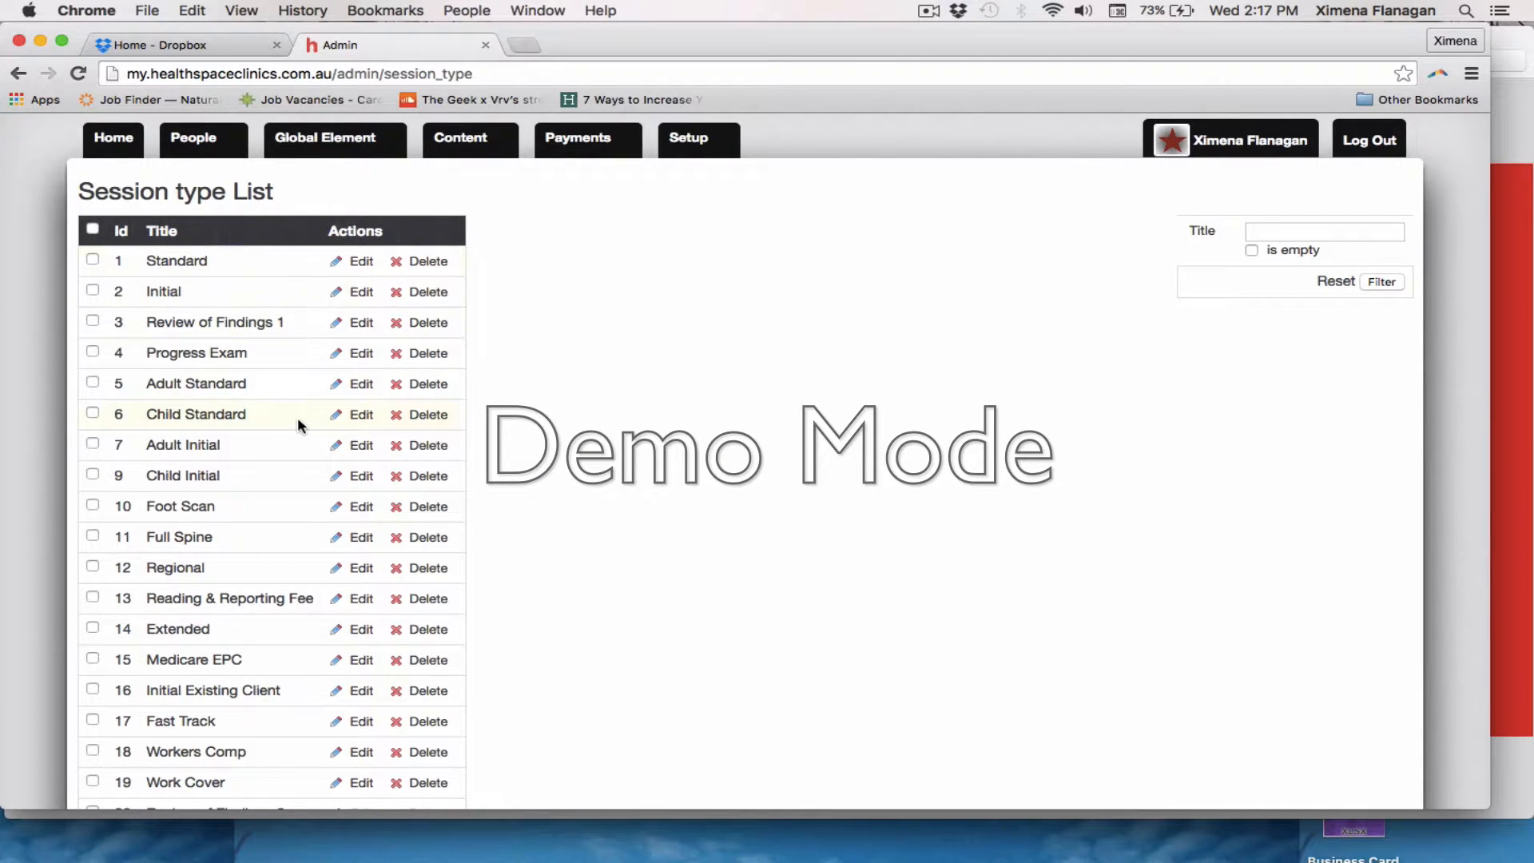
scroll(298, 424, "down", 3)
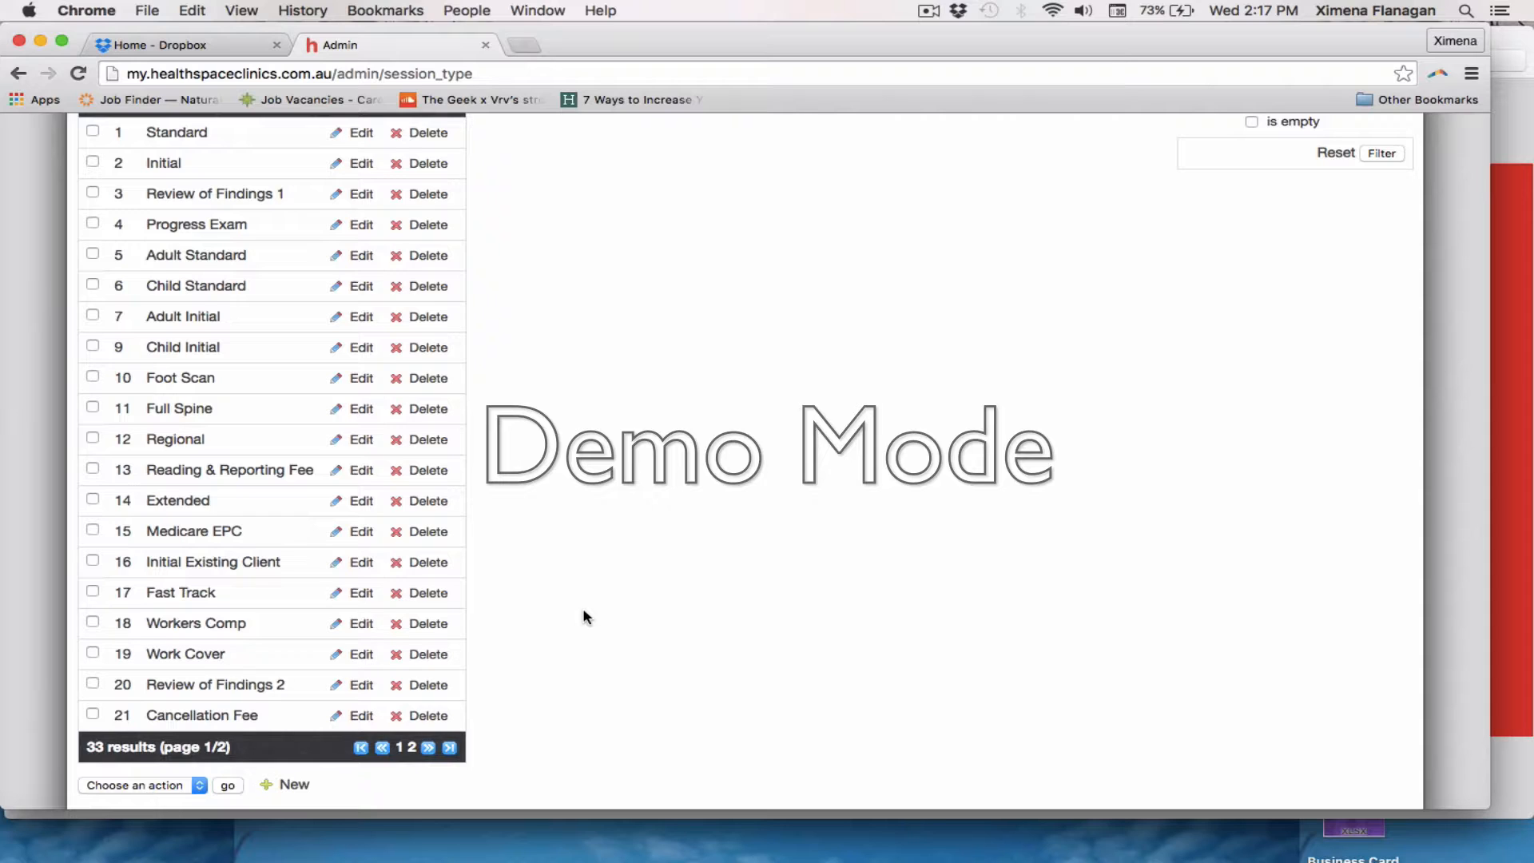
left_click(293, 785)
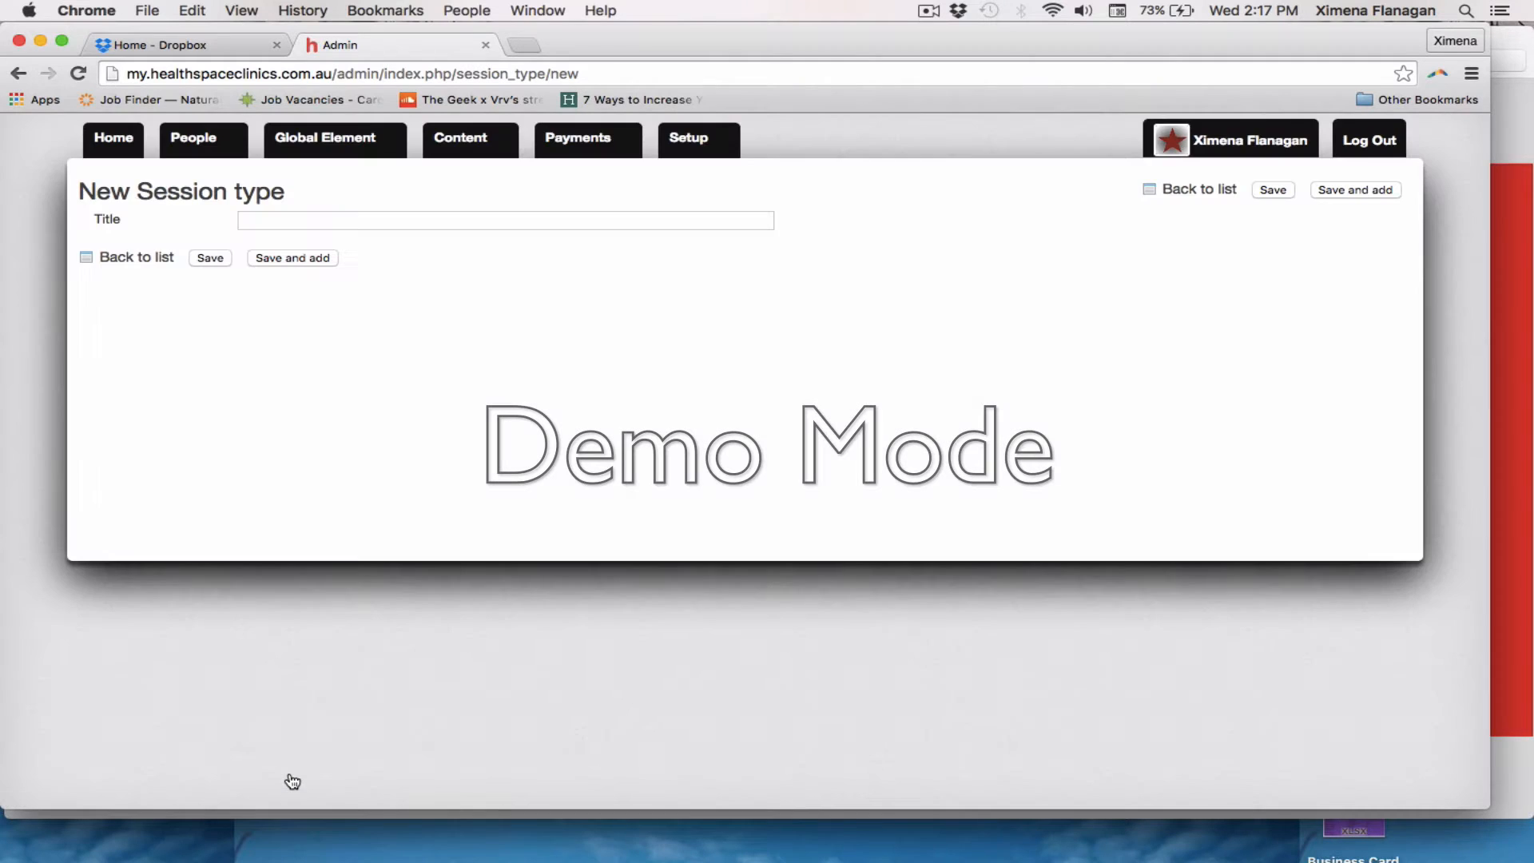
left_click(360, 221)
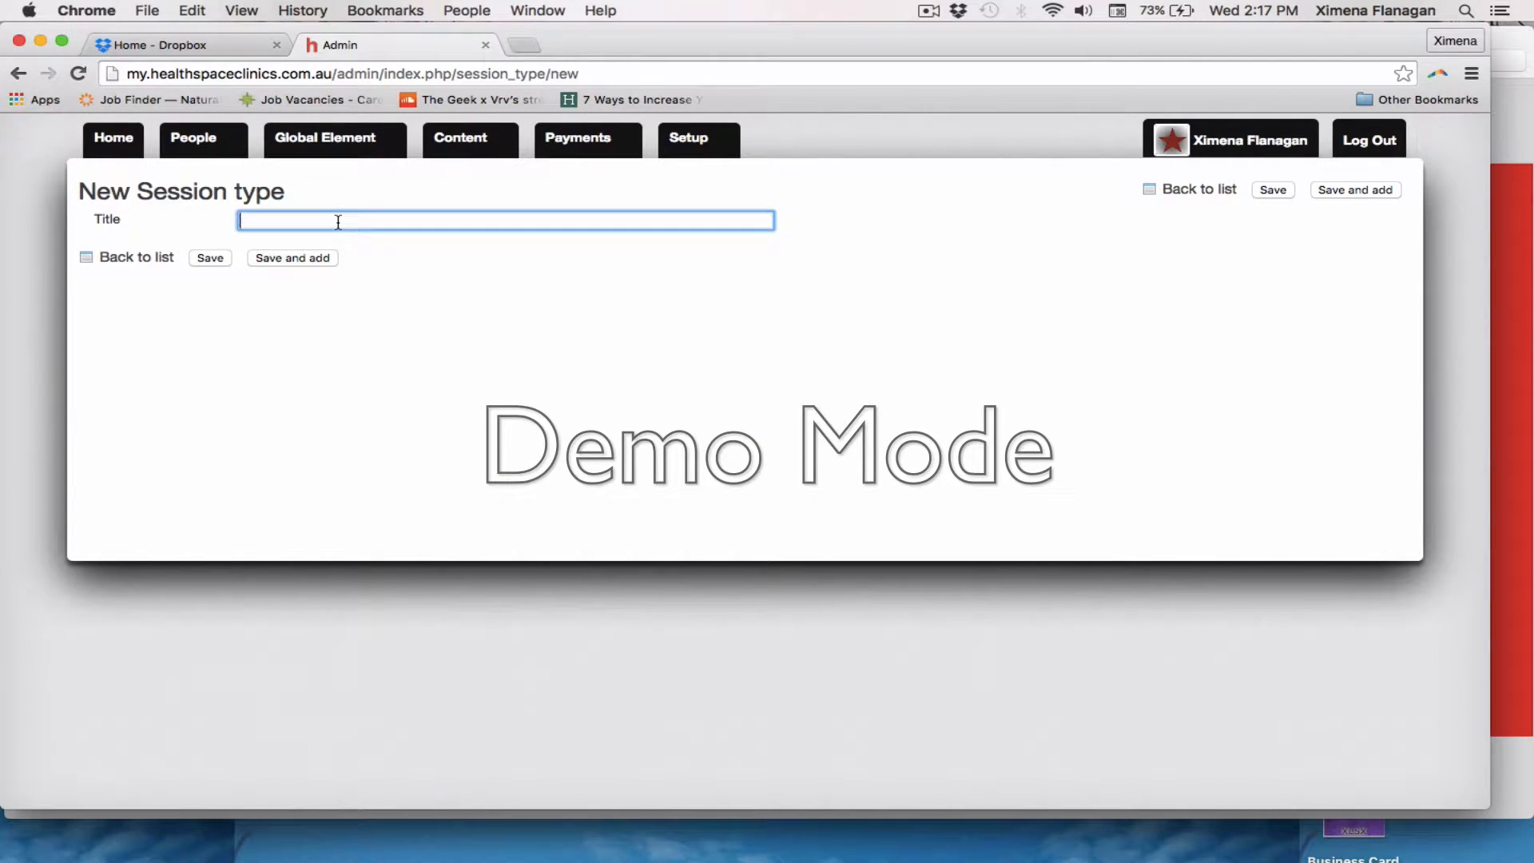
type("Test")
left_click(361, 272)
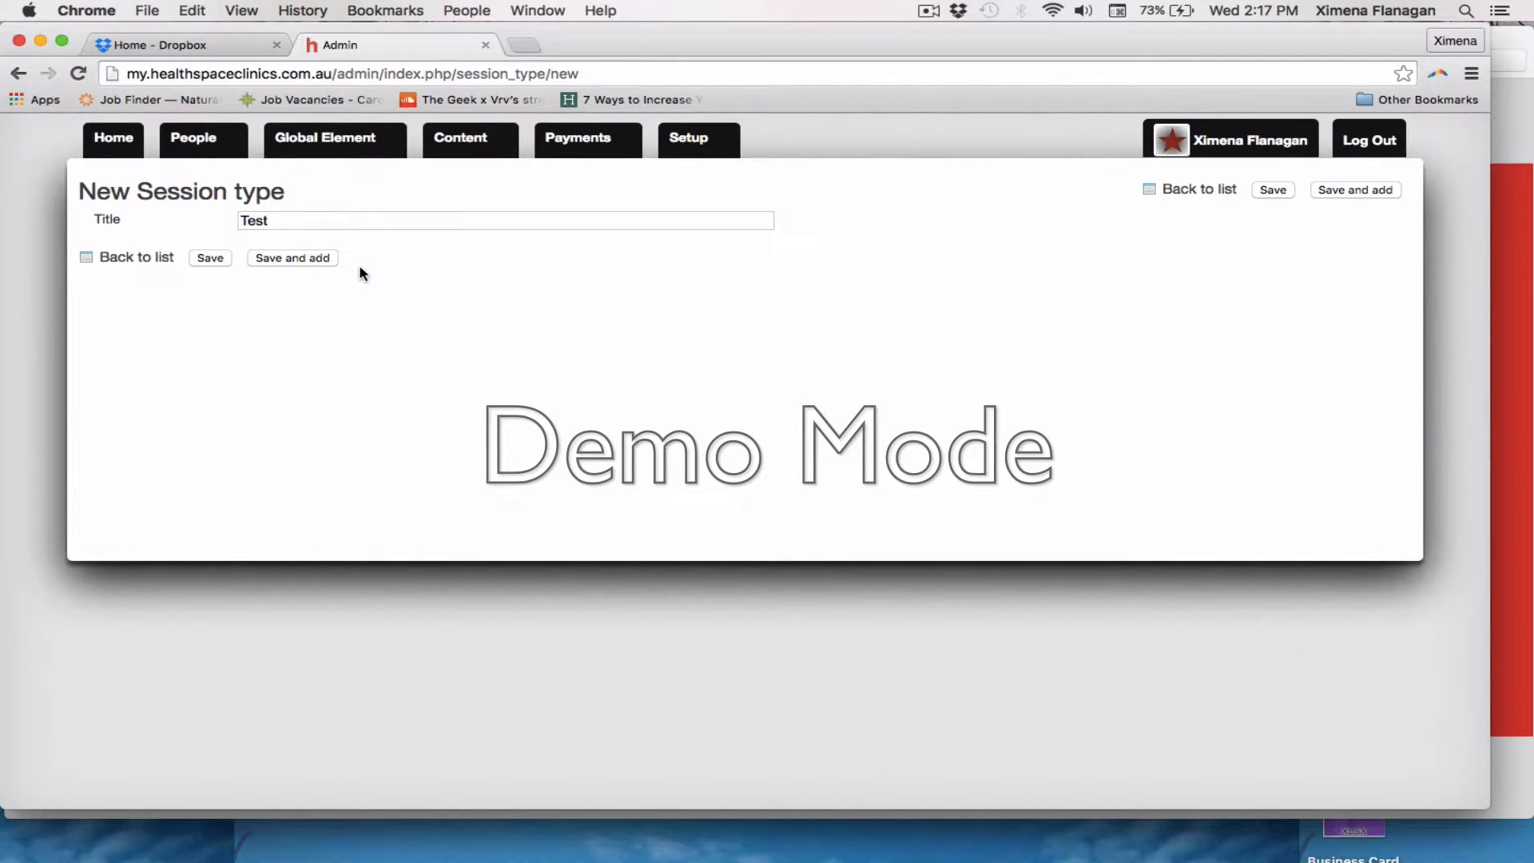
left_click(289, 255)
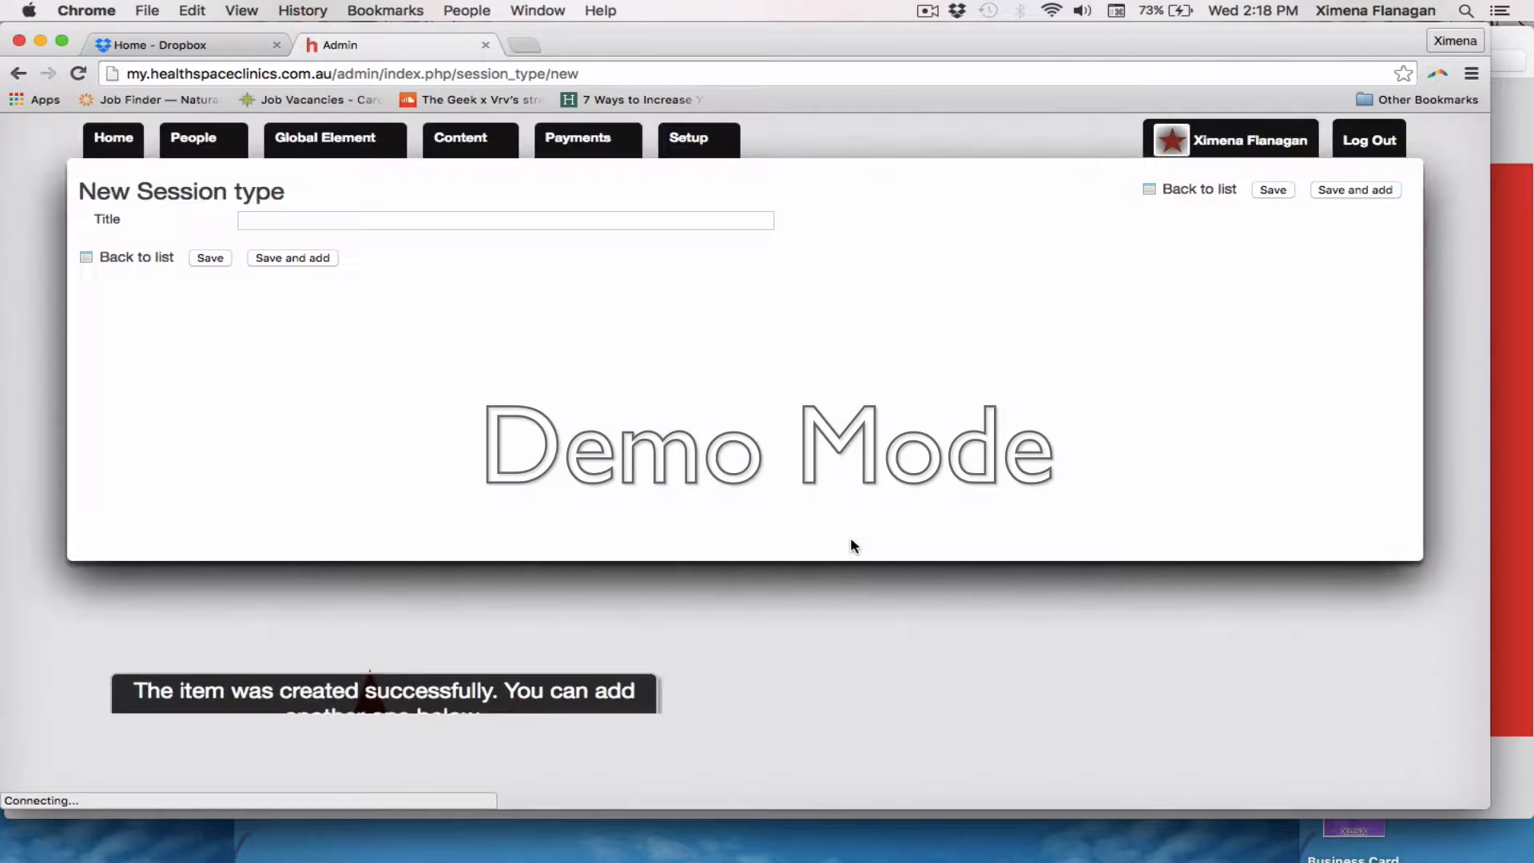
Return to the session type list, look through the first page and go to its last page
left_click(136, 257)
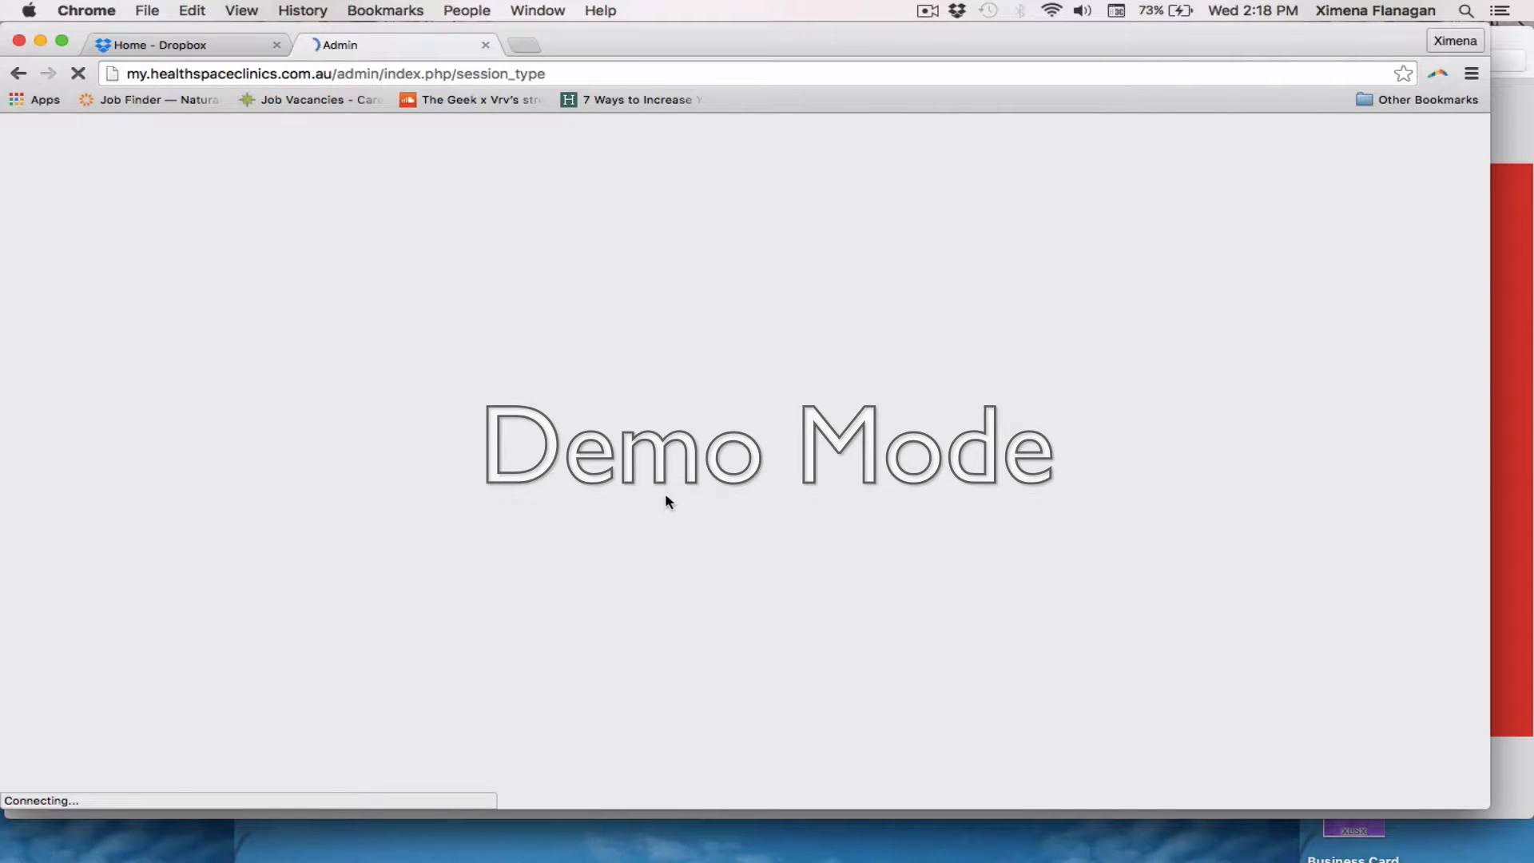
scroll(232, 543, "down", 5)
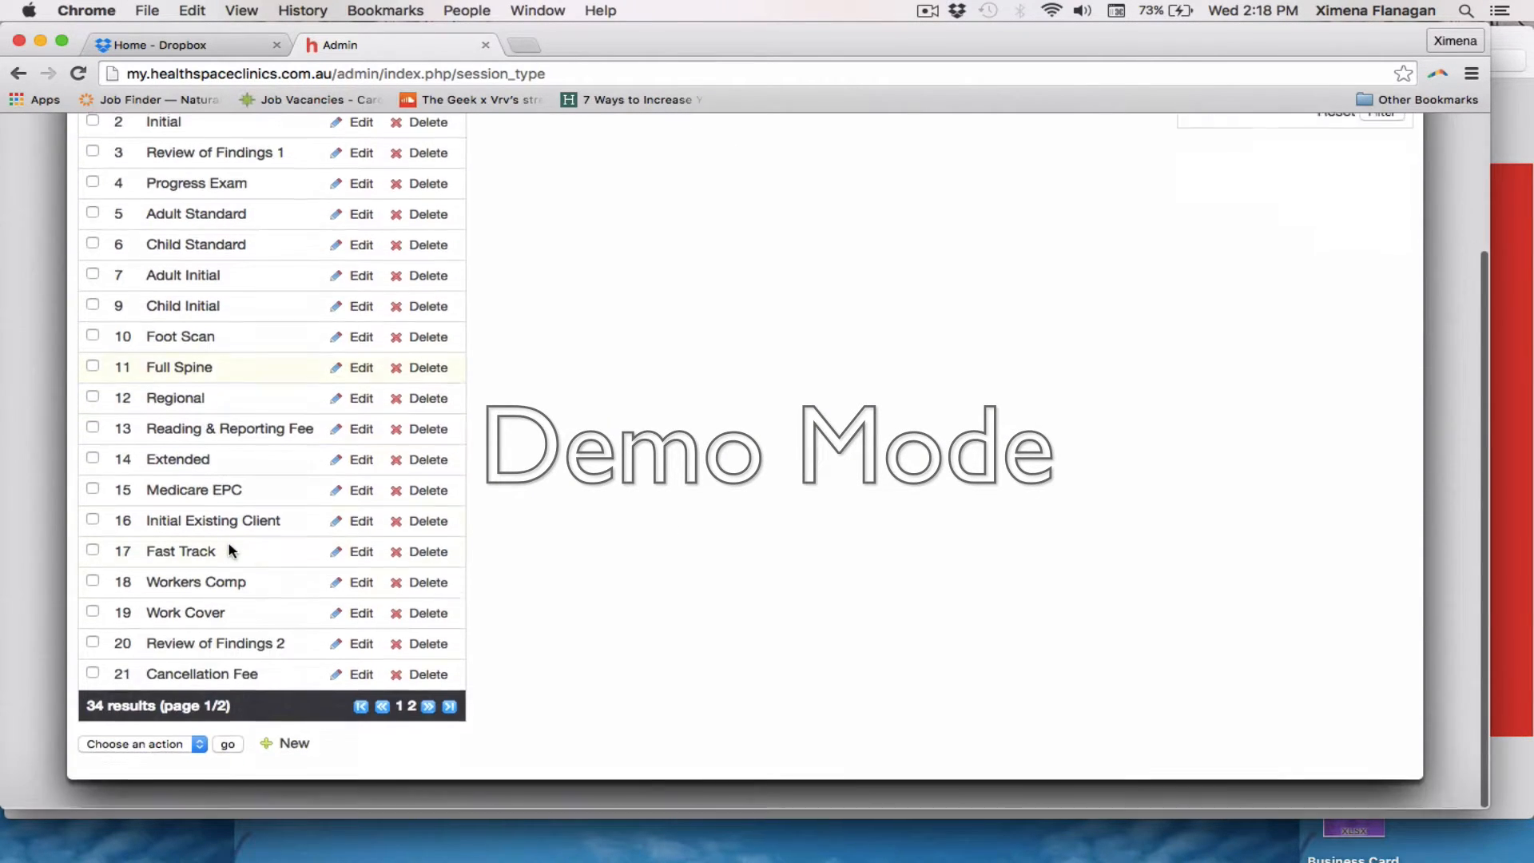
scroll(628, 432, "up", 5)
scroll(591, 559, "down", 5)
left_click(457, 708)
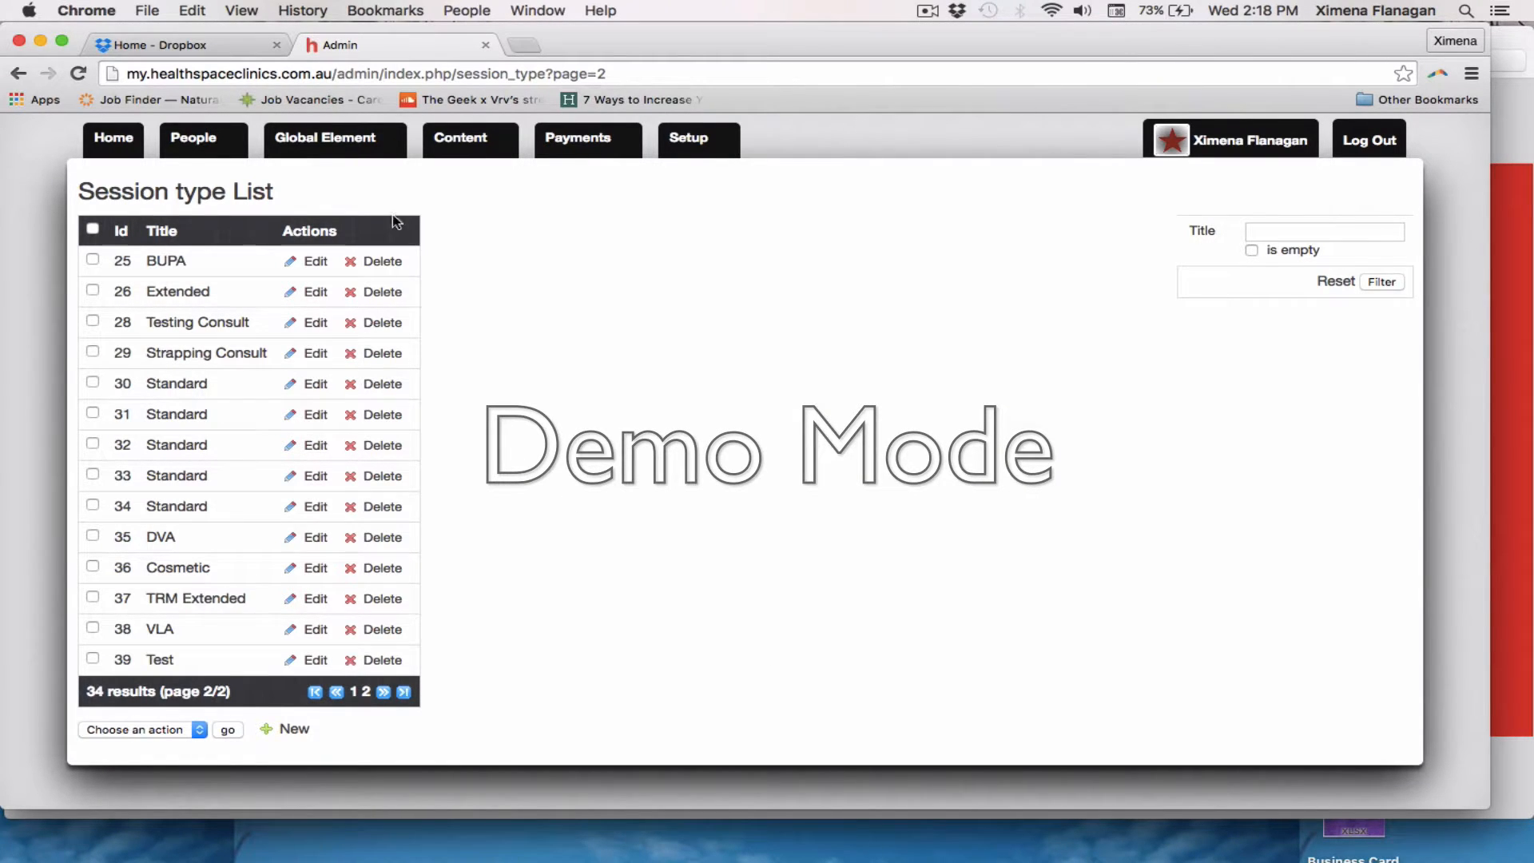
Open the list of therapies among the global elements
mouse_move(328, 140)
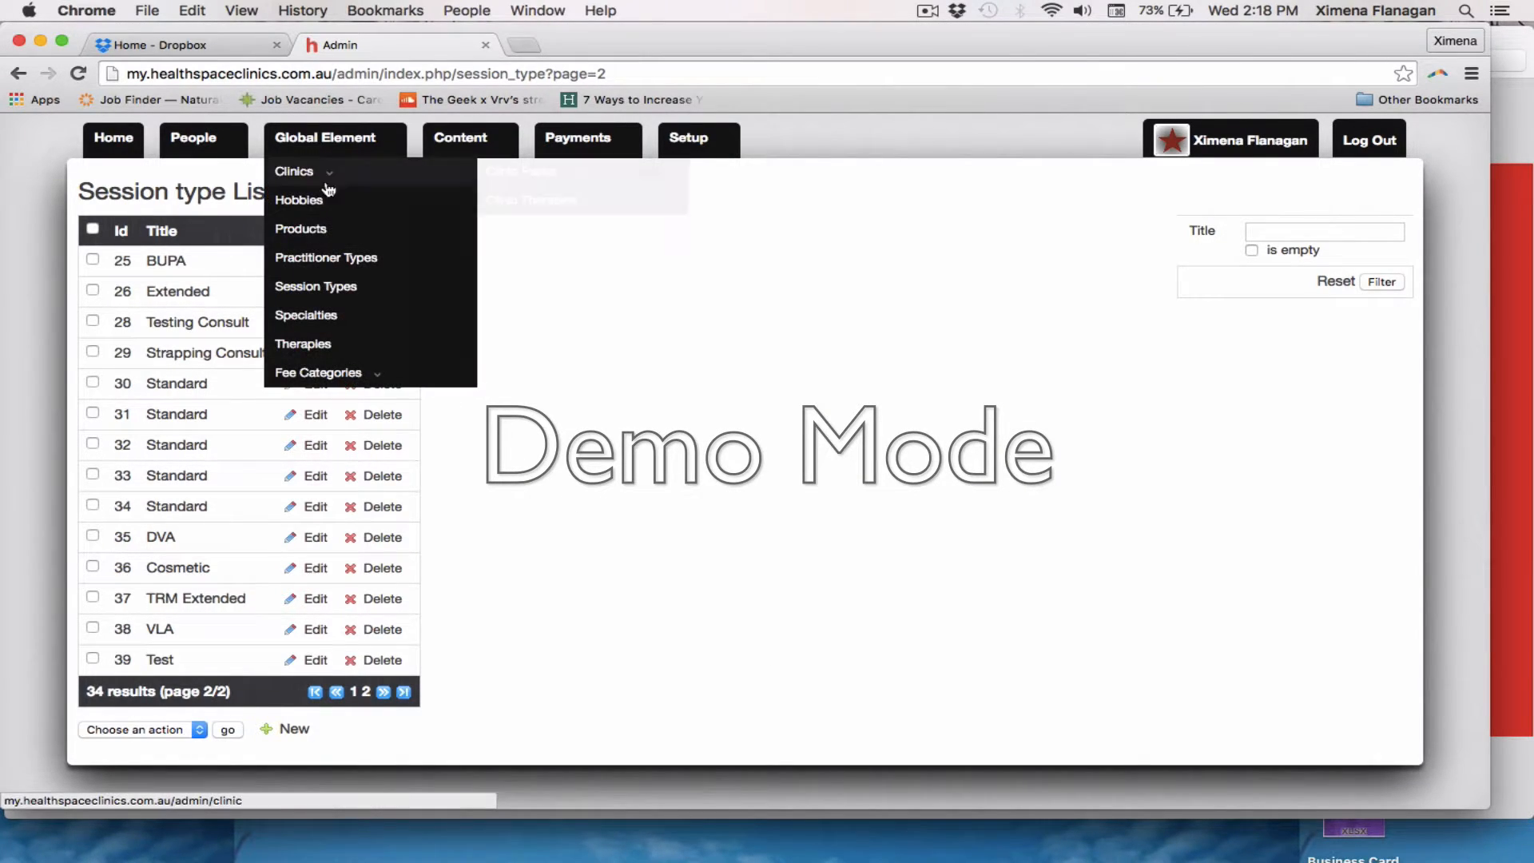
left_click(317, 342)
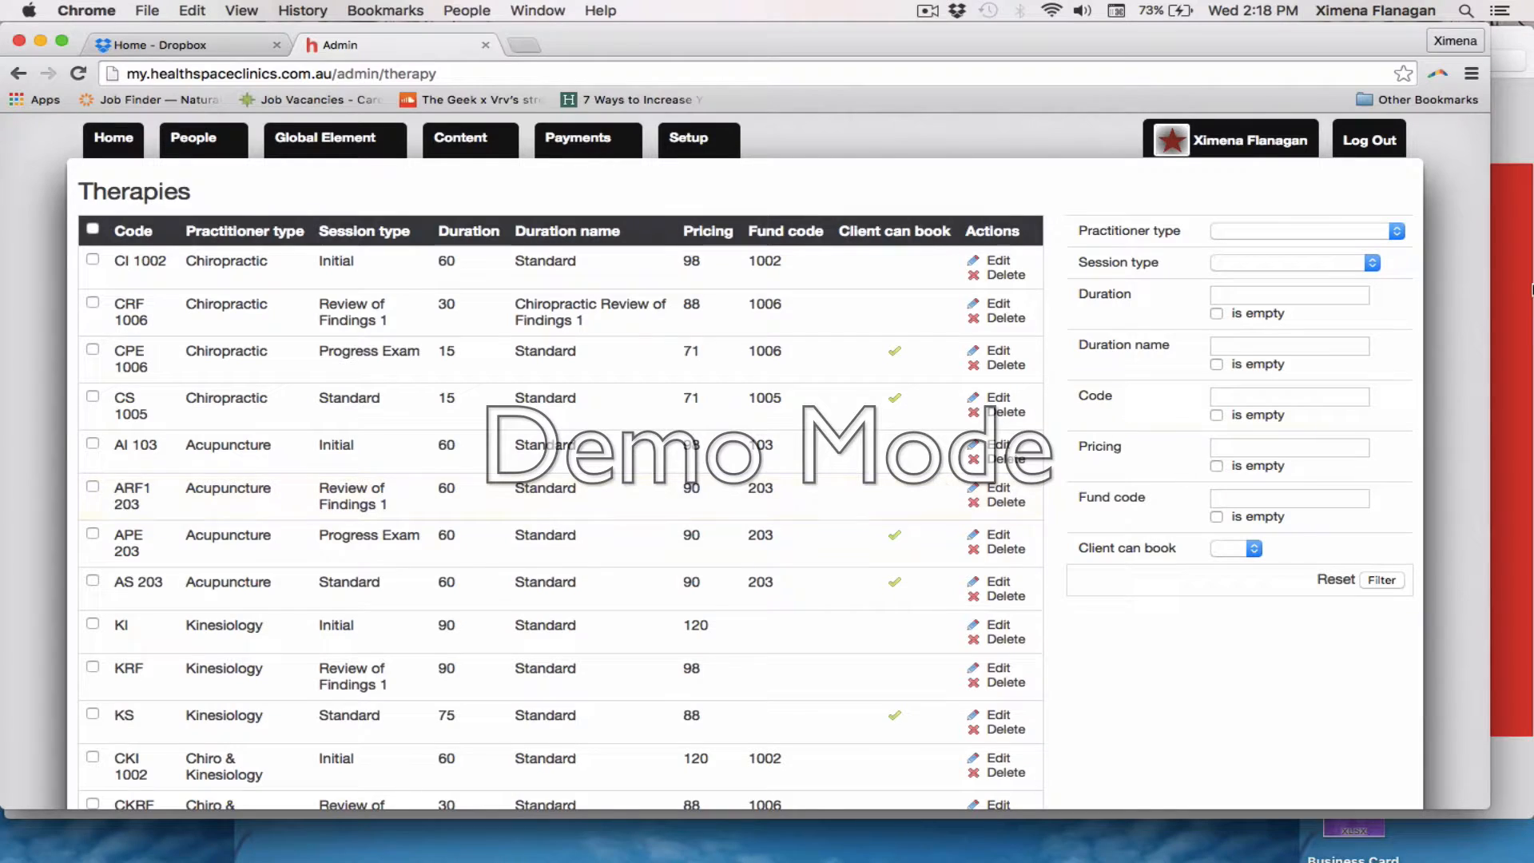
View the warning.png image in Preview, and return to the therapies list in Chrome
left_click(1530, 287)
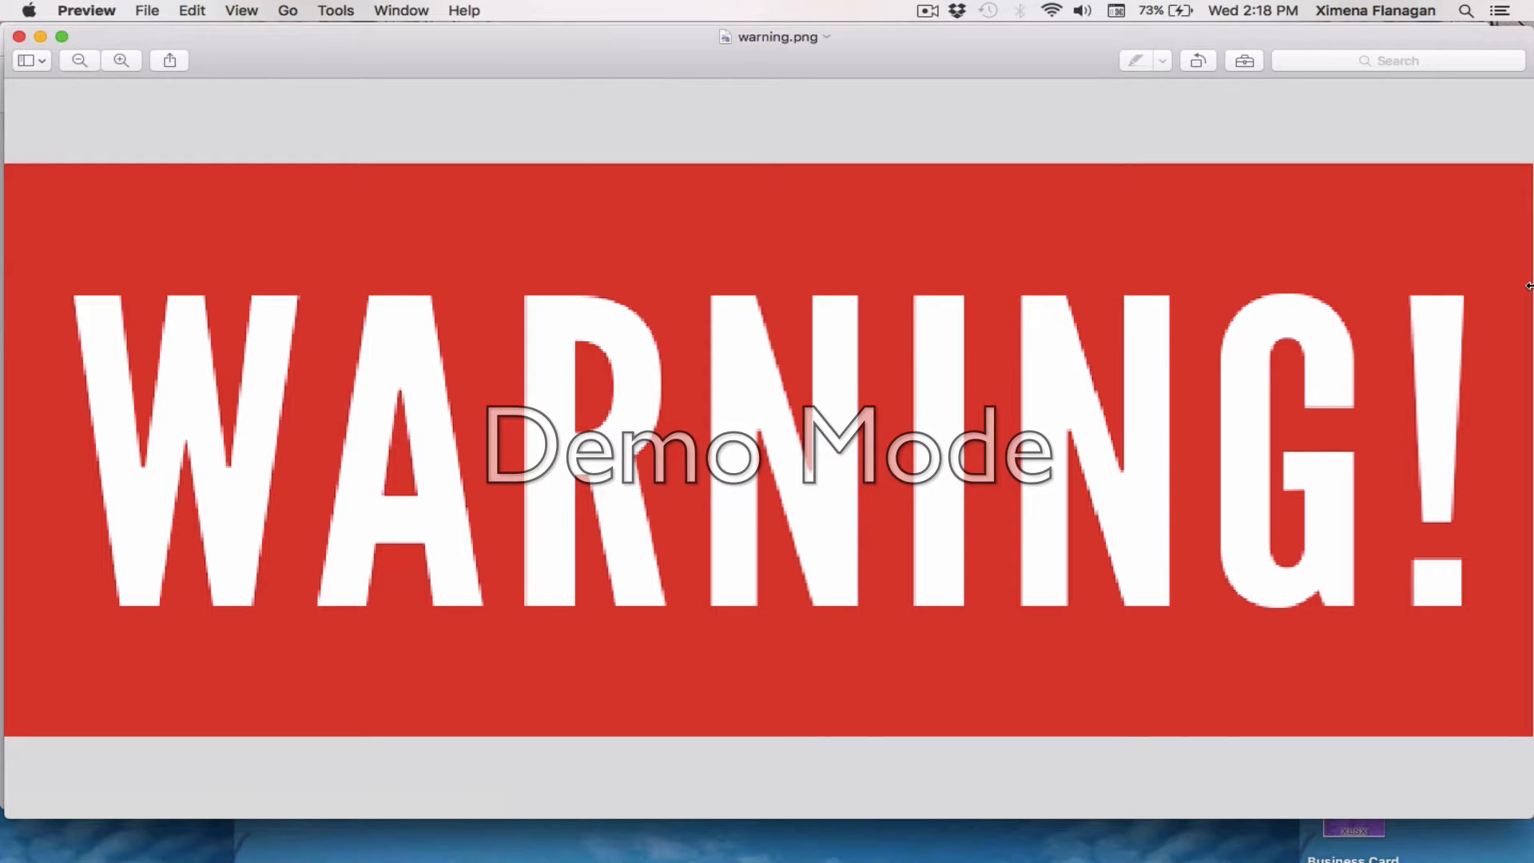
key("ctrl+Up")
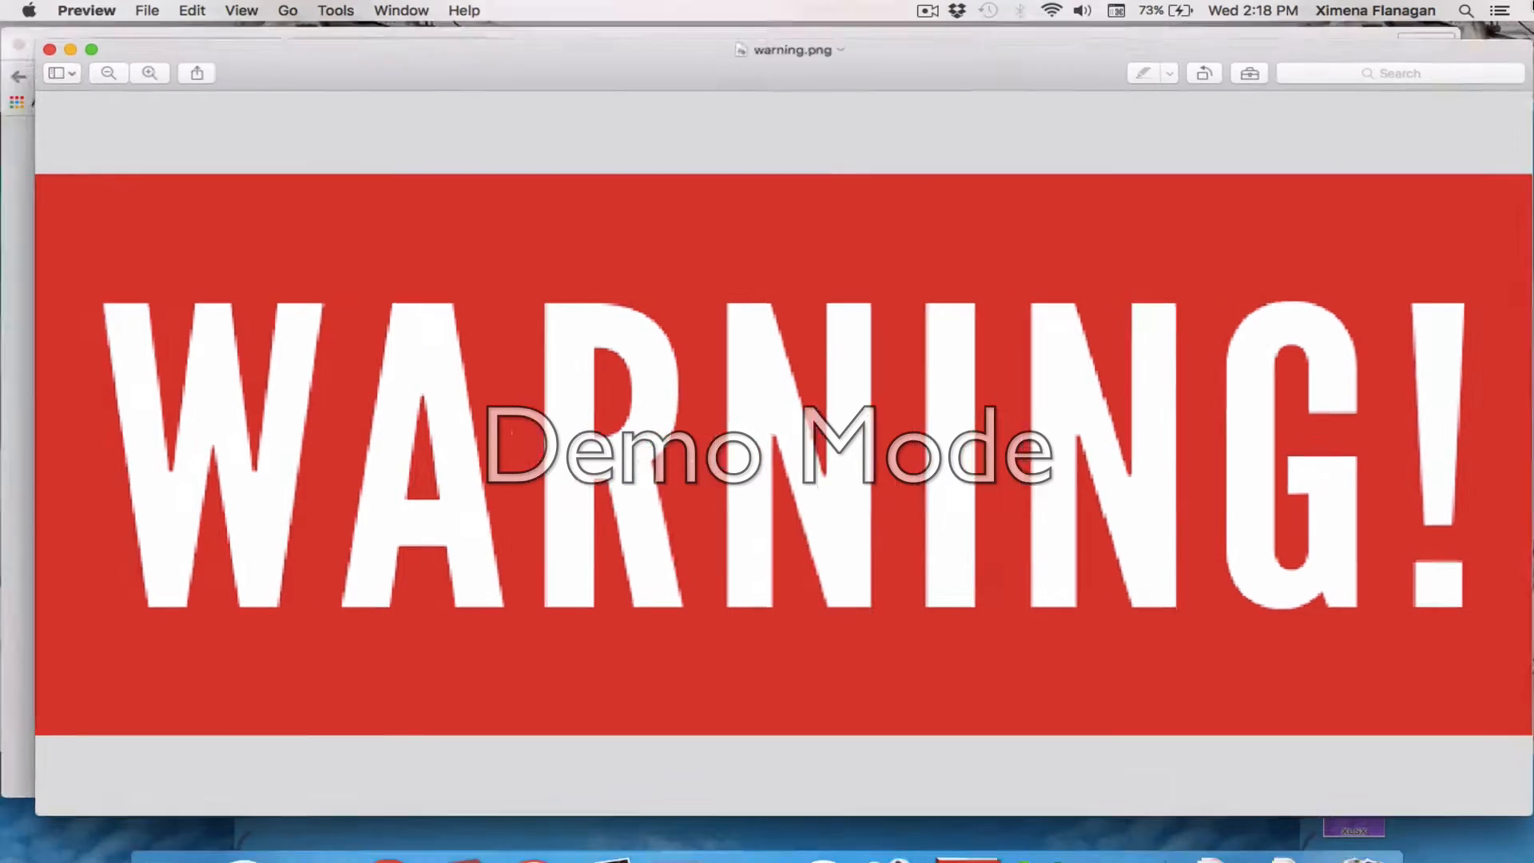
left_click(656, 435)
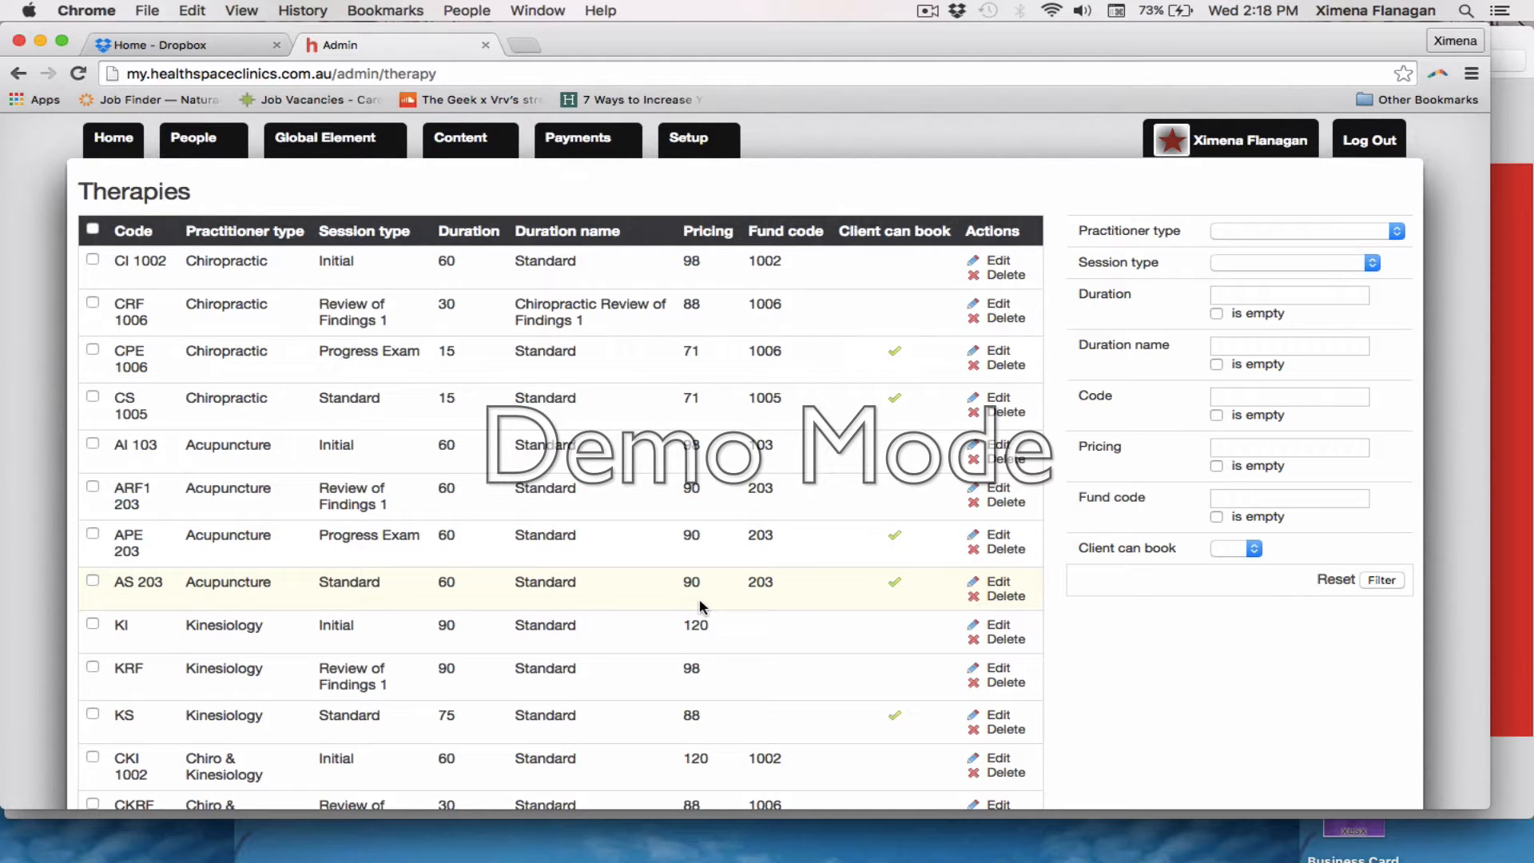
Filter the therapies list by practitioner type Chiropractic and session type Standard
scroll(698, 597, "down", 5)
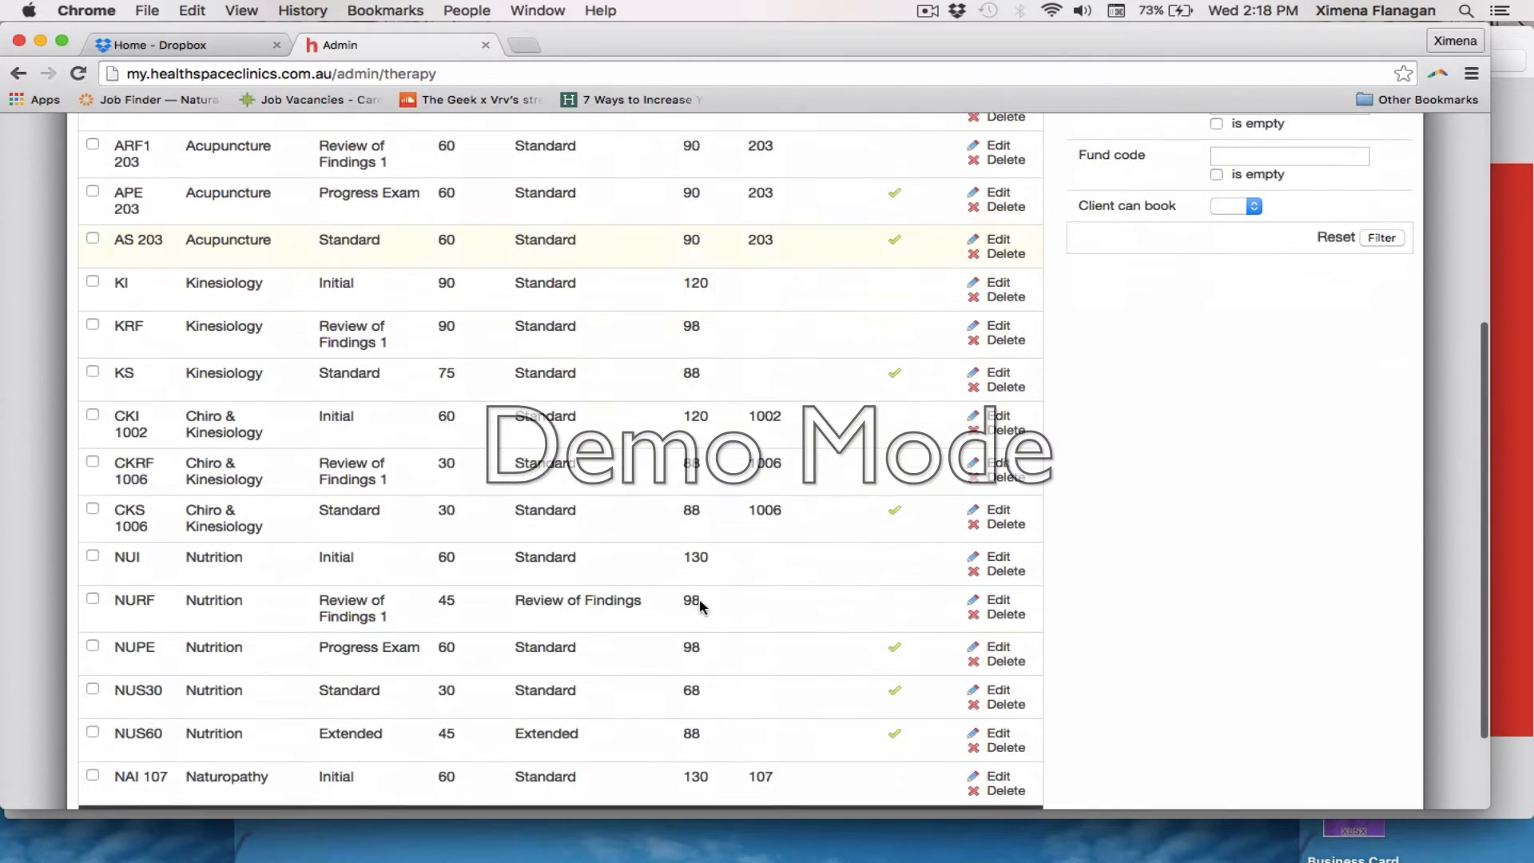
scroll(700, 601, "up", 5)
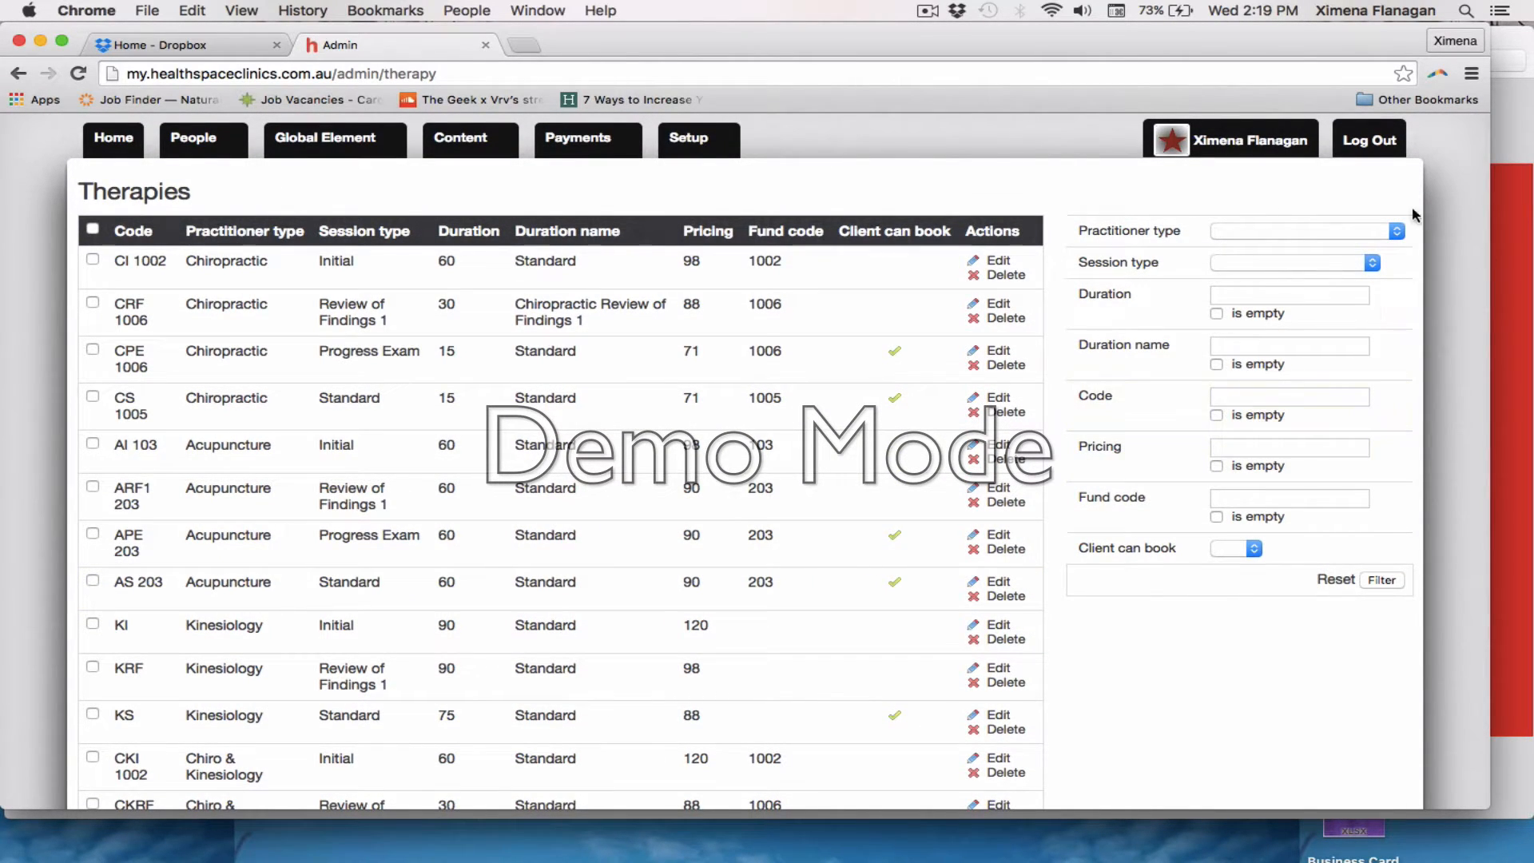
left_click(1235, 231)
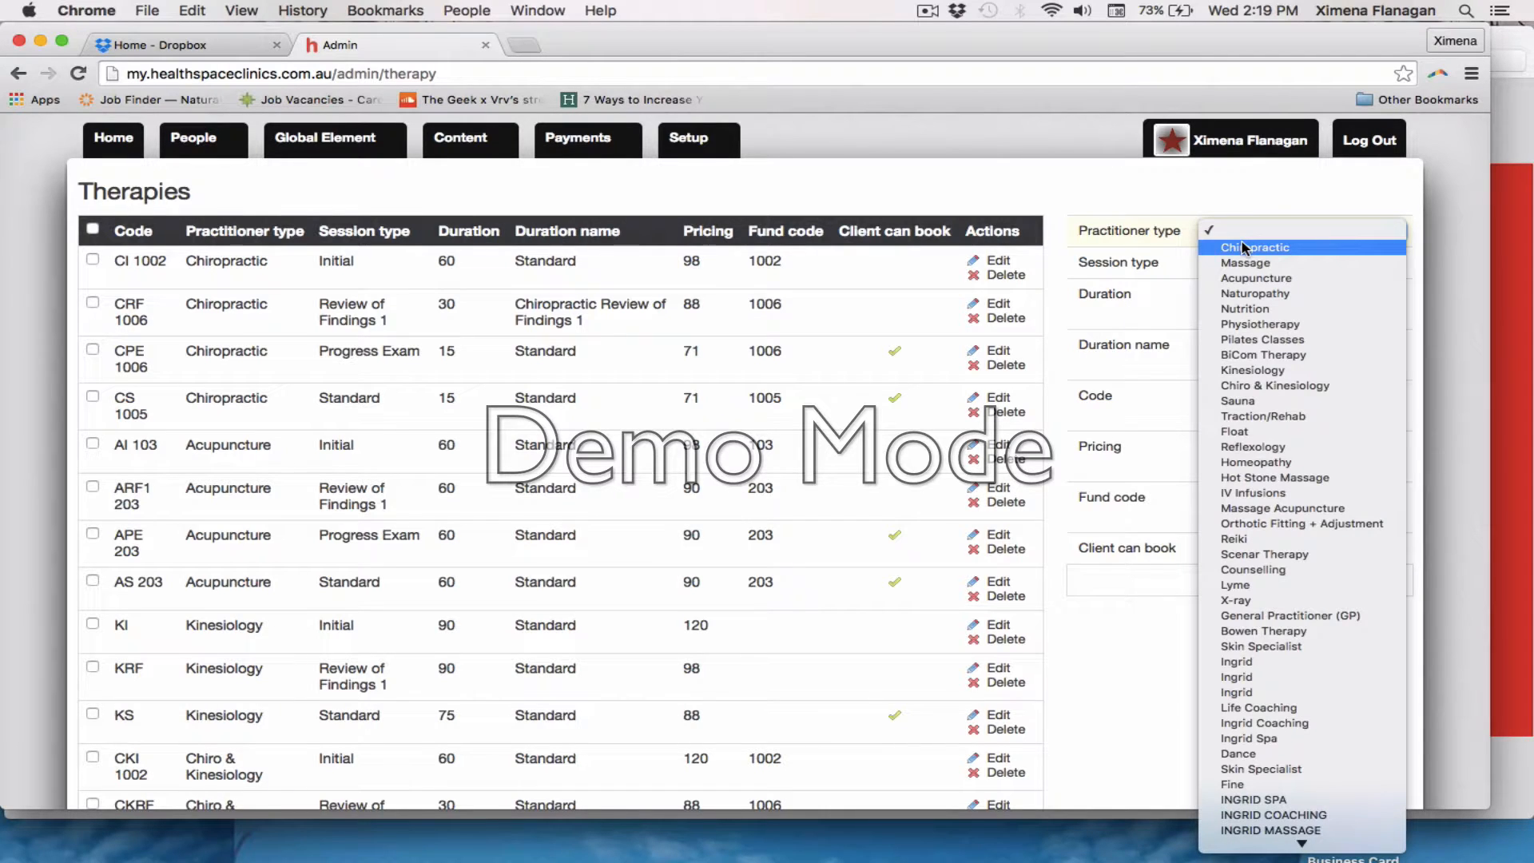
left_click(1259, 247)
left_click(1299, 271)
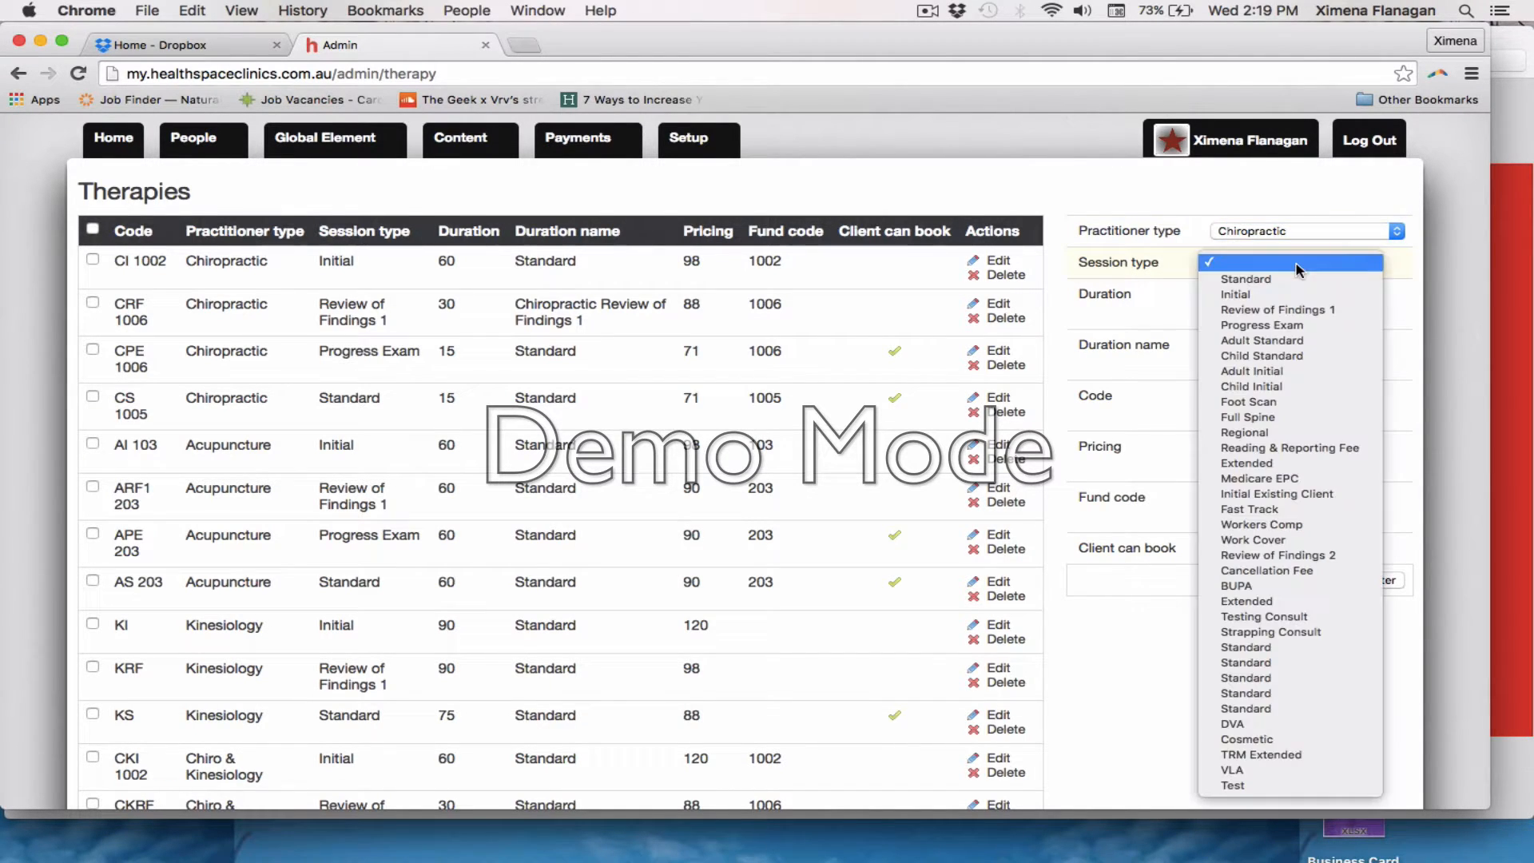
left_click(1272, 283)
left_click(1382, 580)
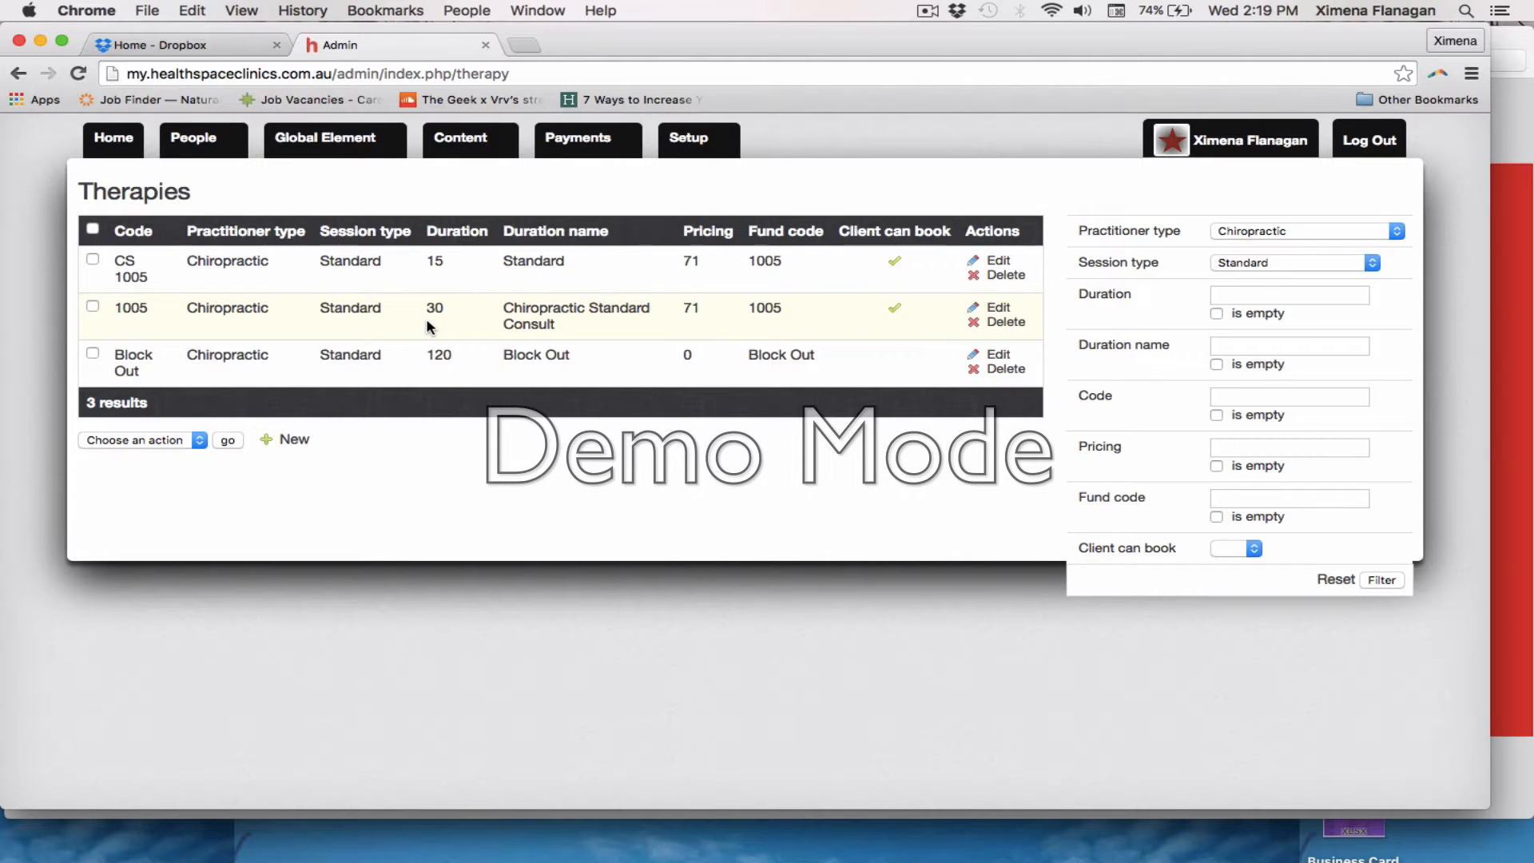
Start a new therapy with therapy type Chiropractic, session type Standard and a duration of 105 minutes
left_click(293, 440)
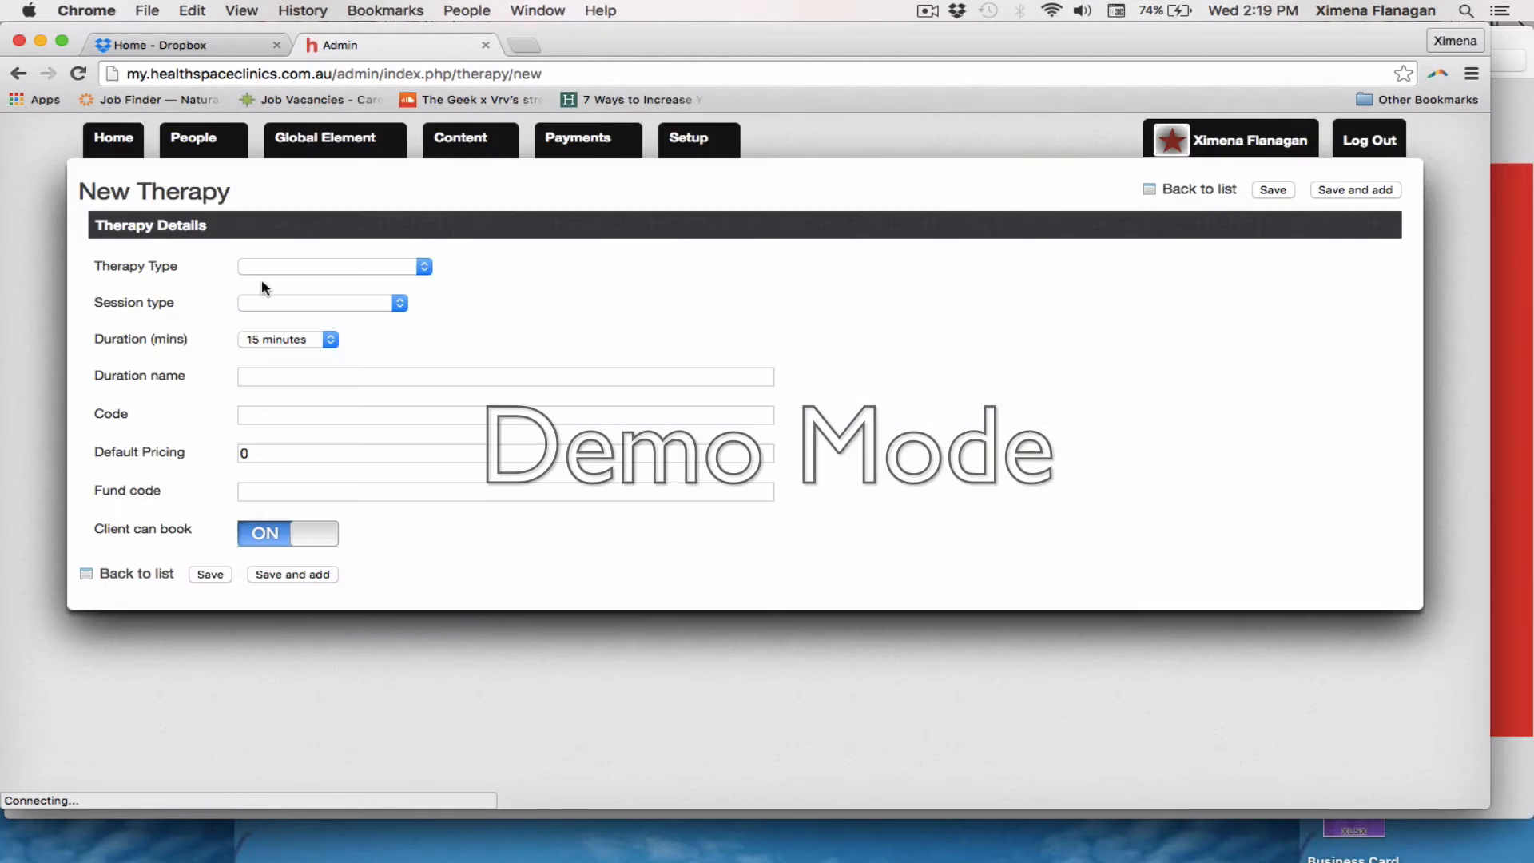
left_click(280, 267)
left_click(280, 285)
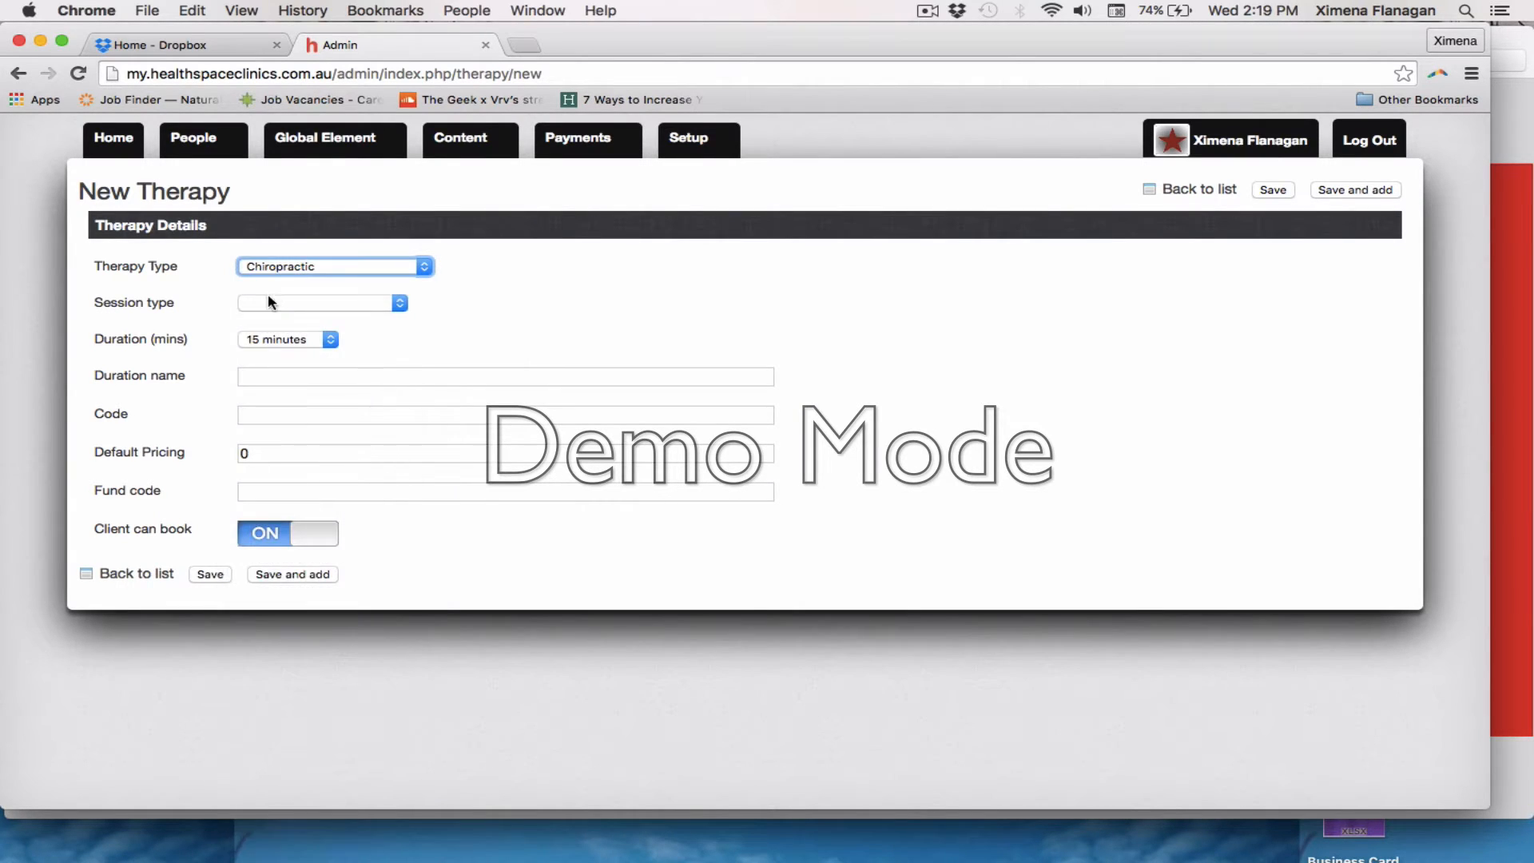
left_click(271, 302)
left_click(270, 314)
left_click(288, 339)
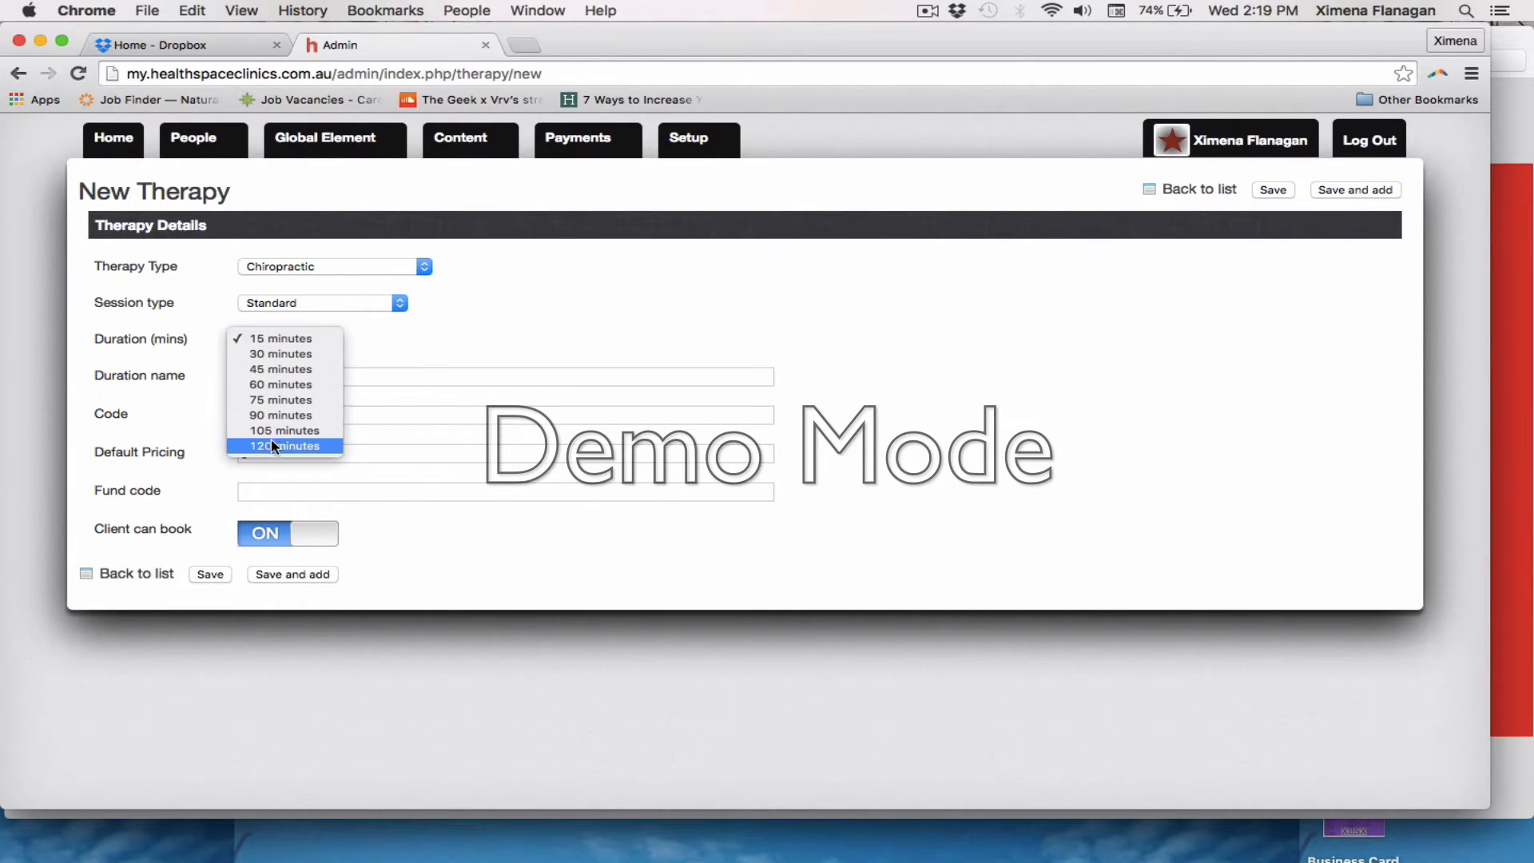
left_click(273, 446)
left_click(292, 341)
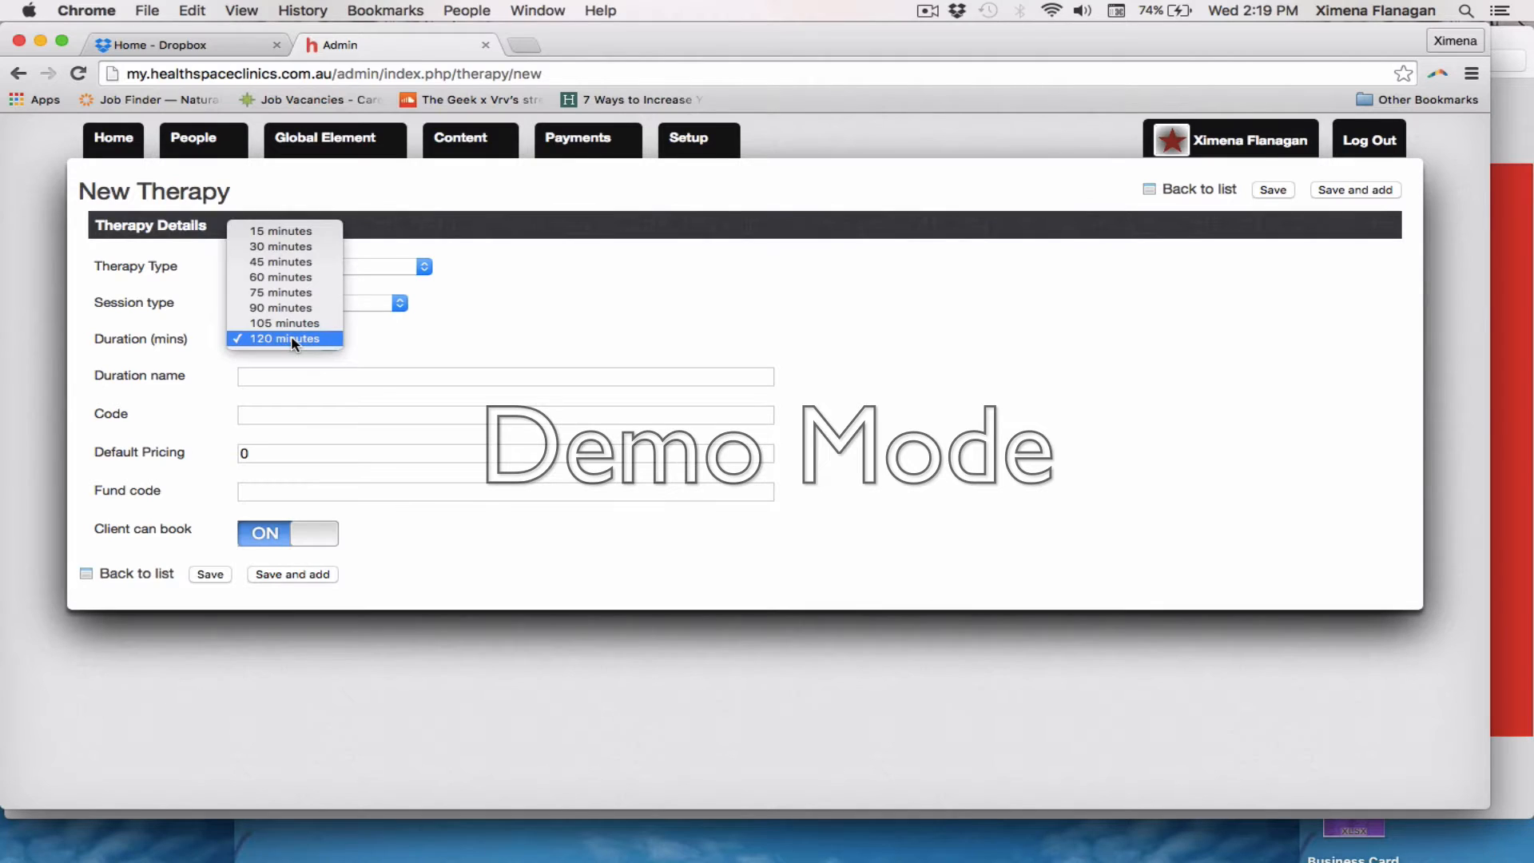
left_click(284, 322)
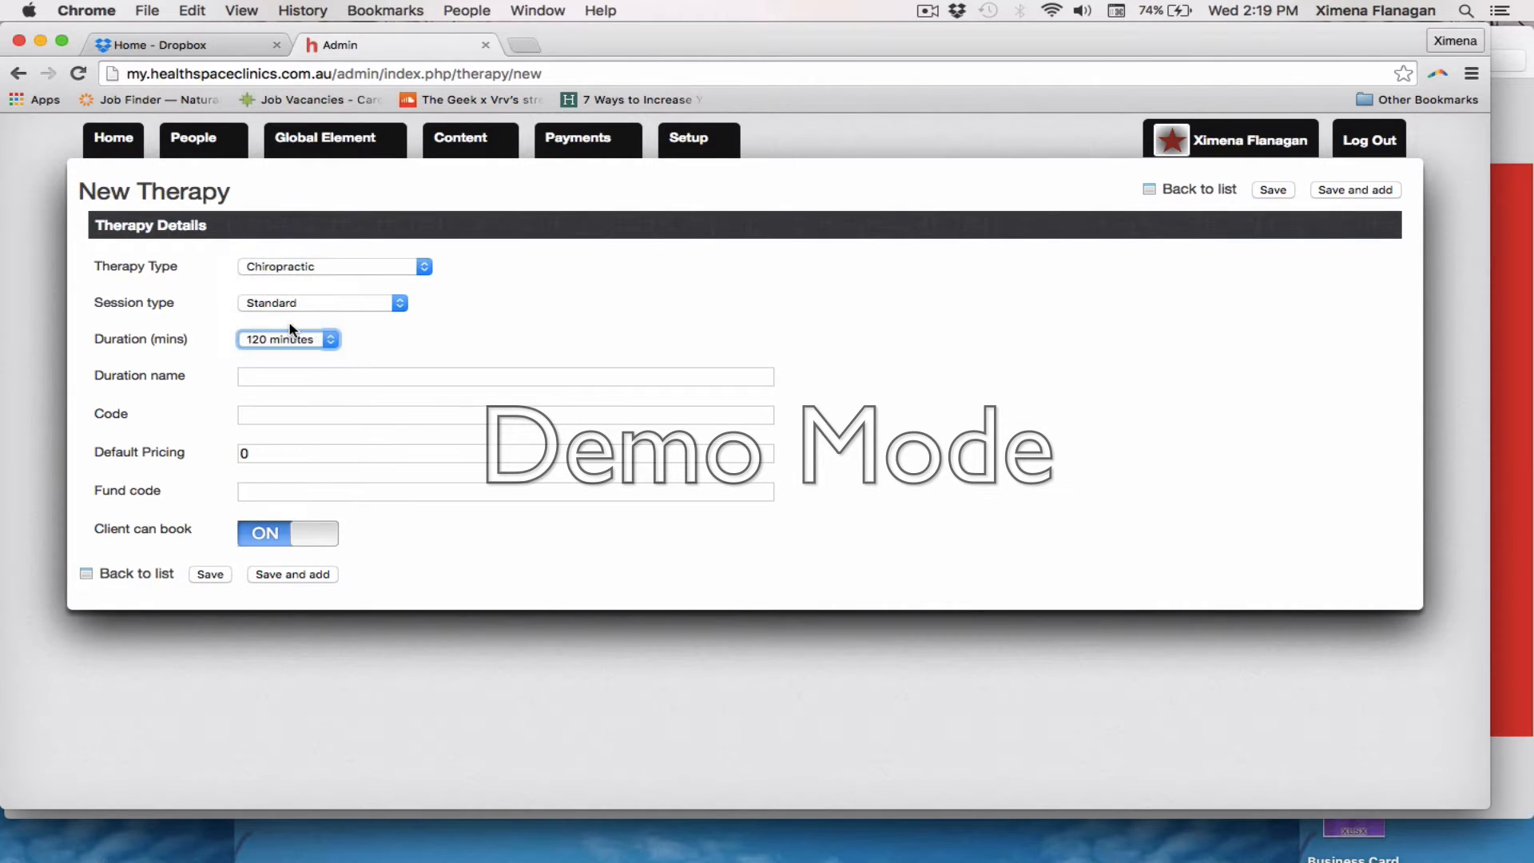
Name the new therapy's duration "Chiropractic Standard Consult"
left_click(275, 380)
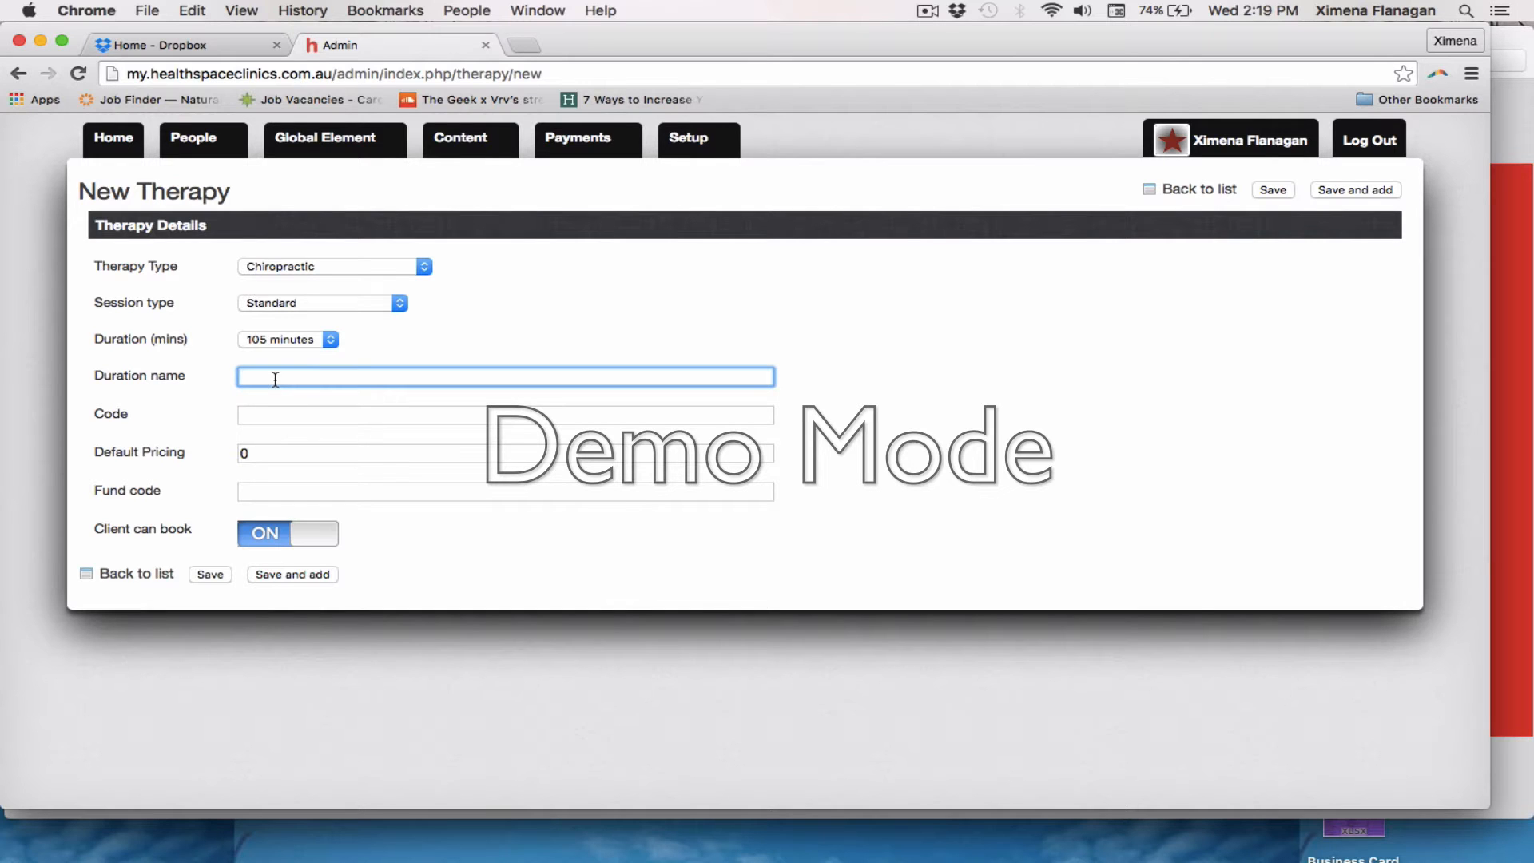
type("Chiropra")
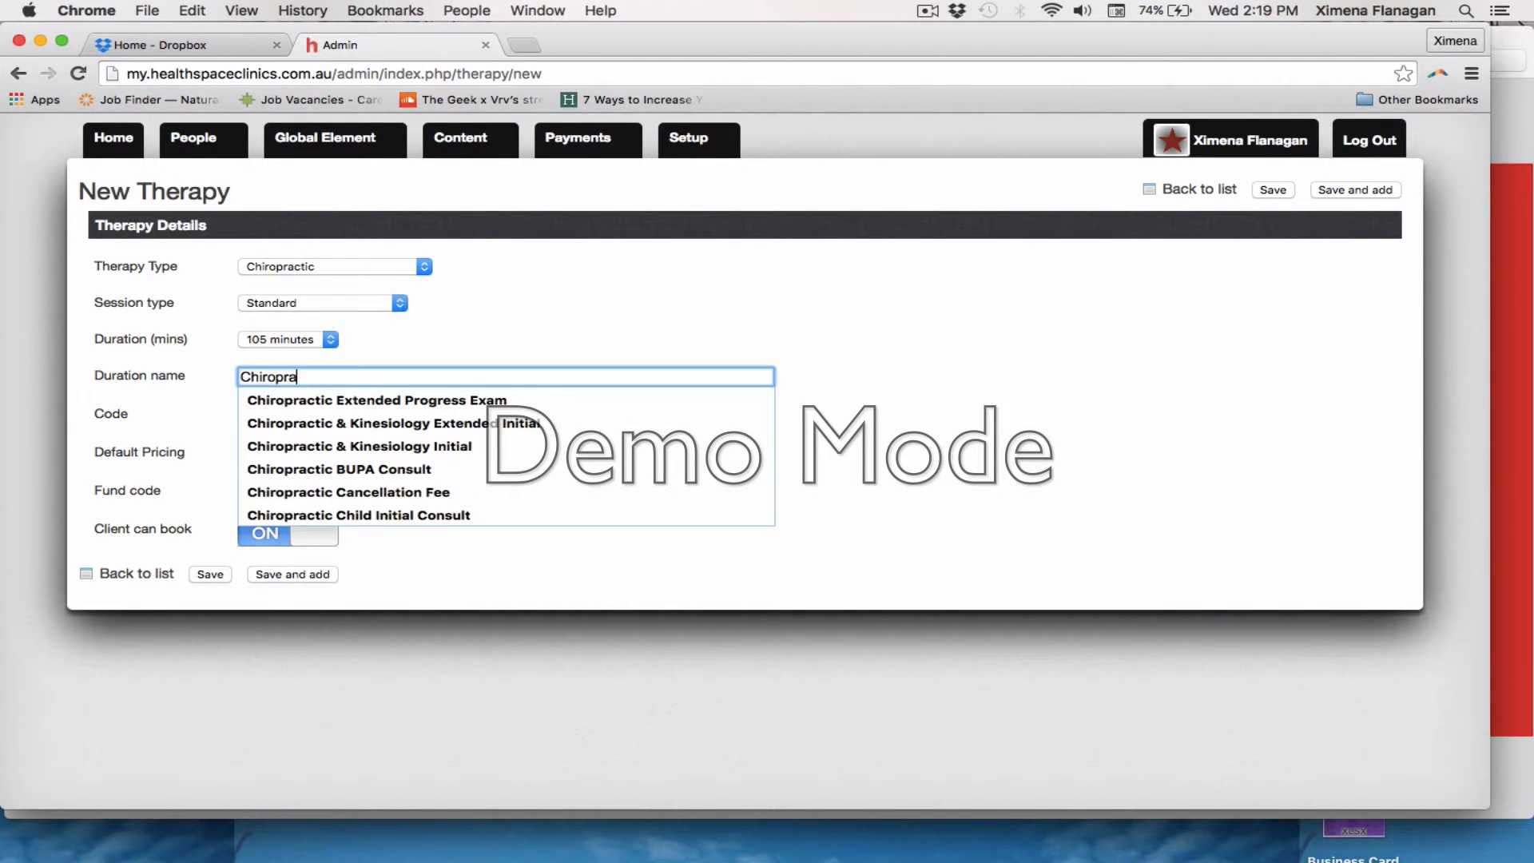
type("cti c Standard Consult")
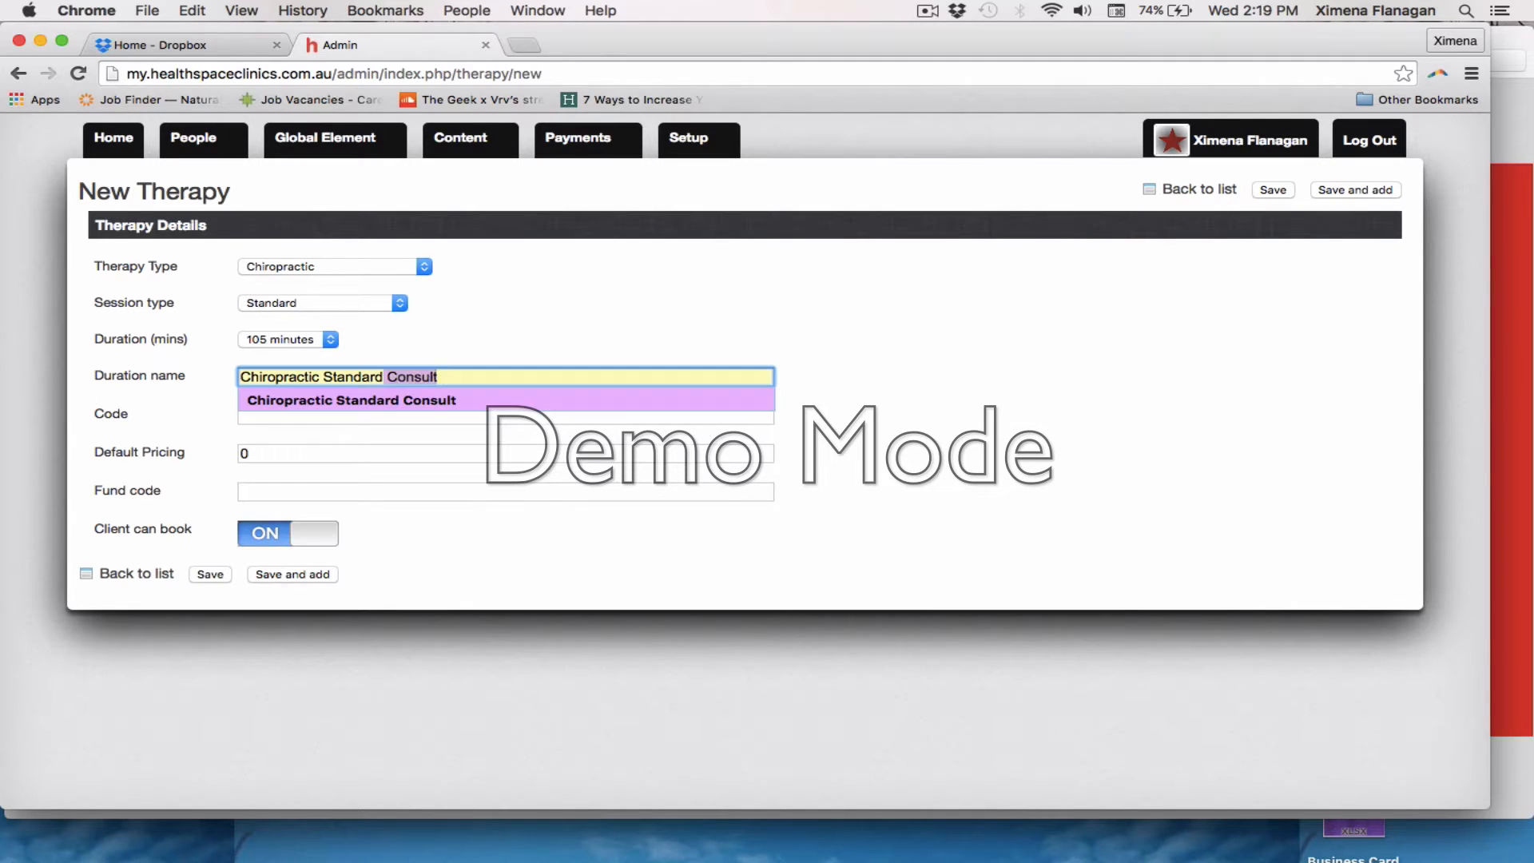
key("Right")
key("Tab")
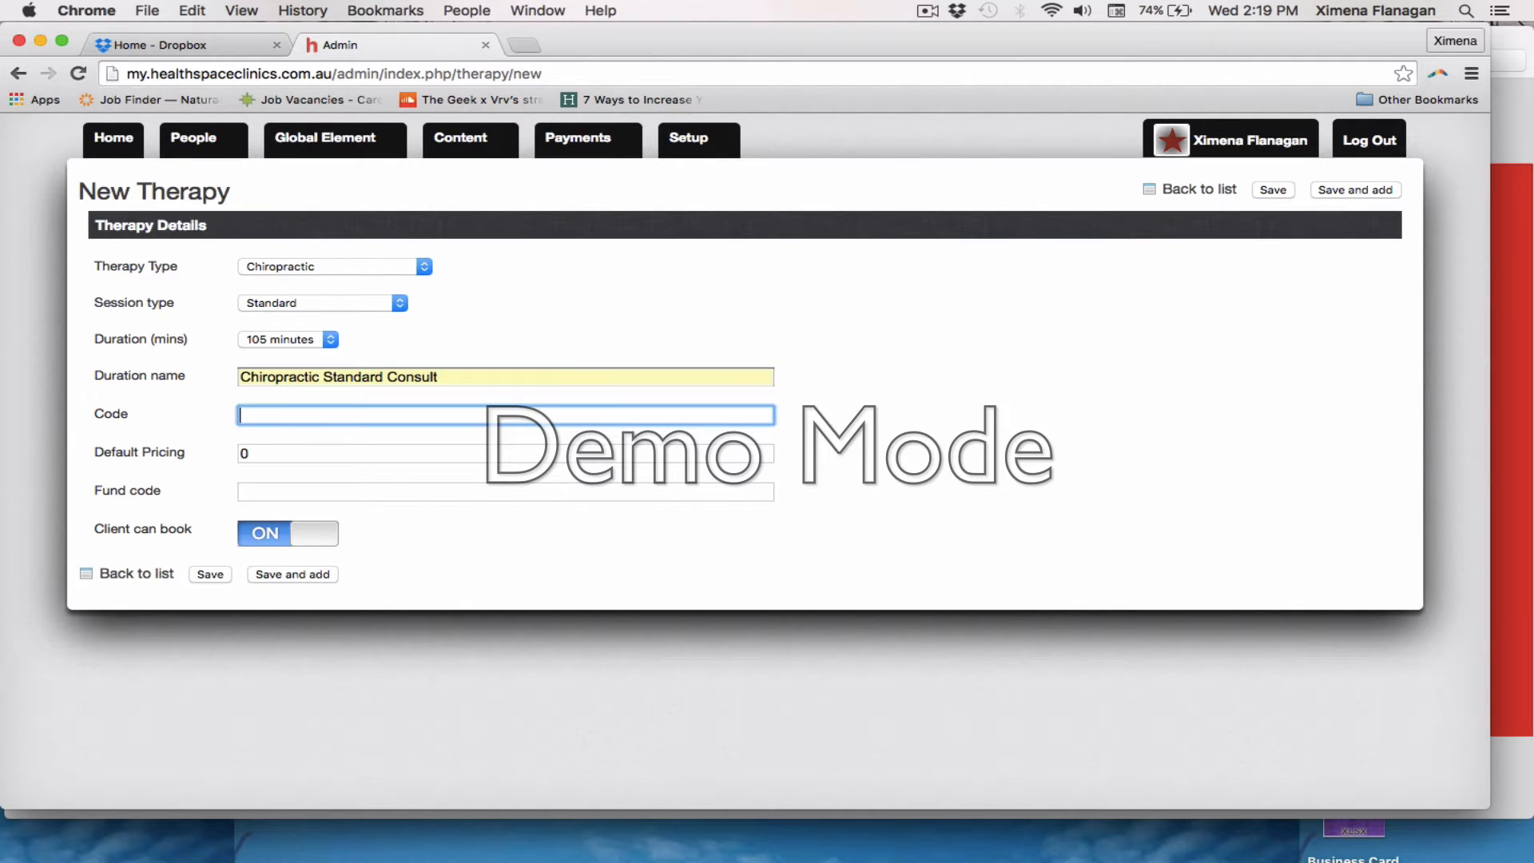
Set the new therapy's code to CH-S 1005
type("CH")
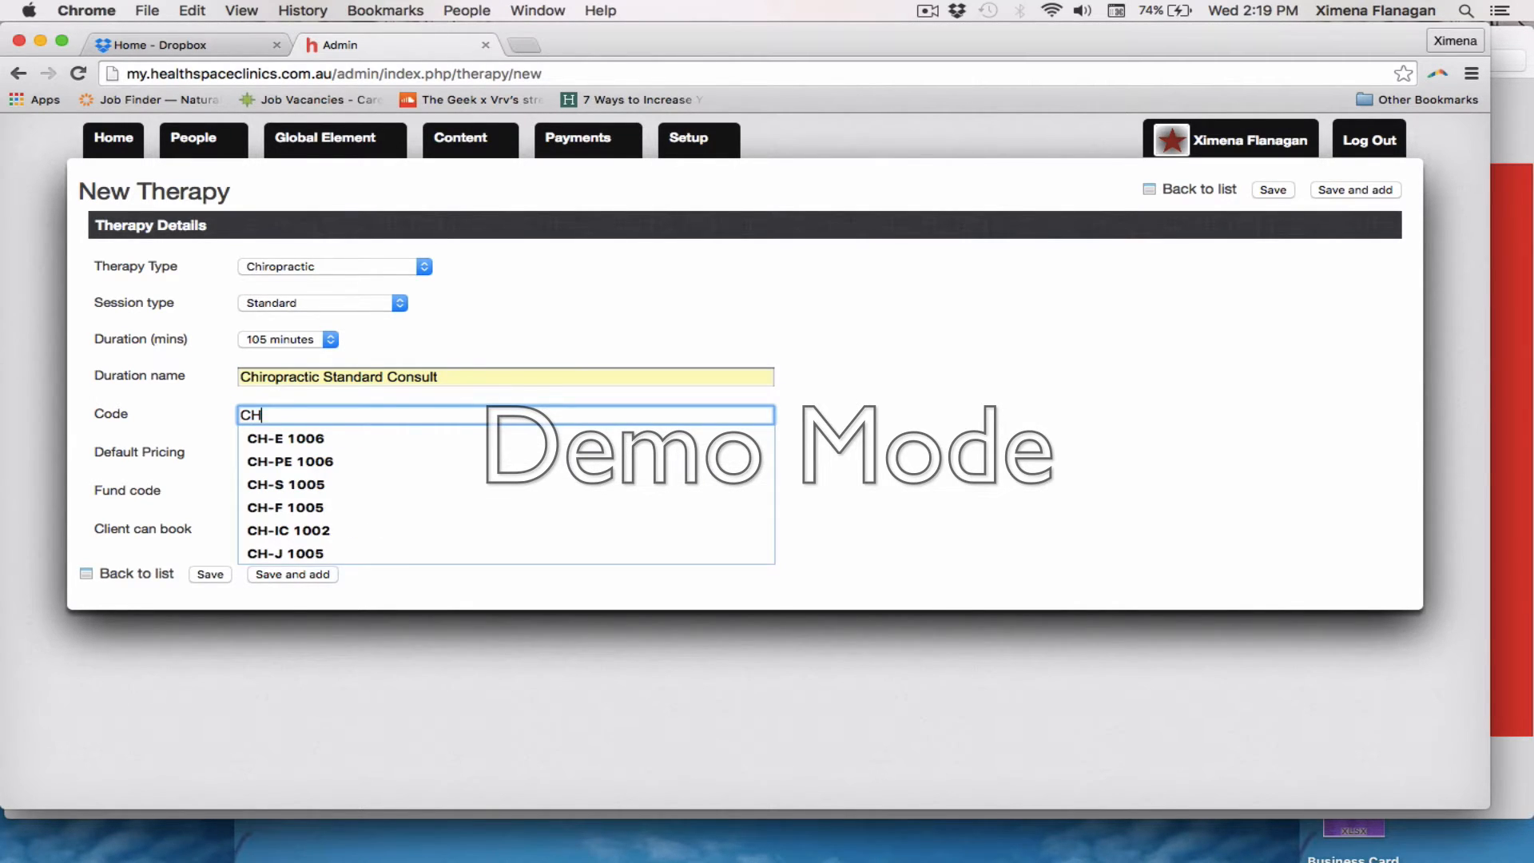
type("-S1--")
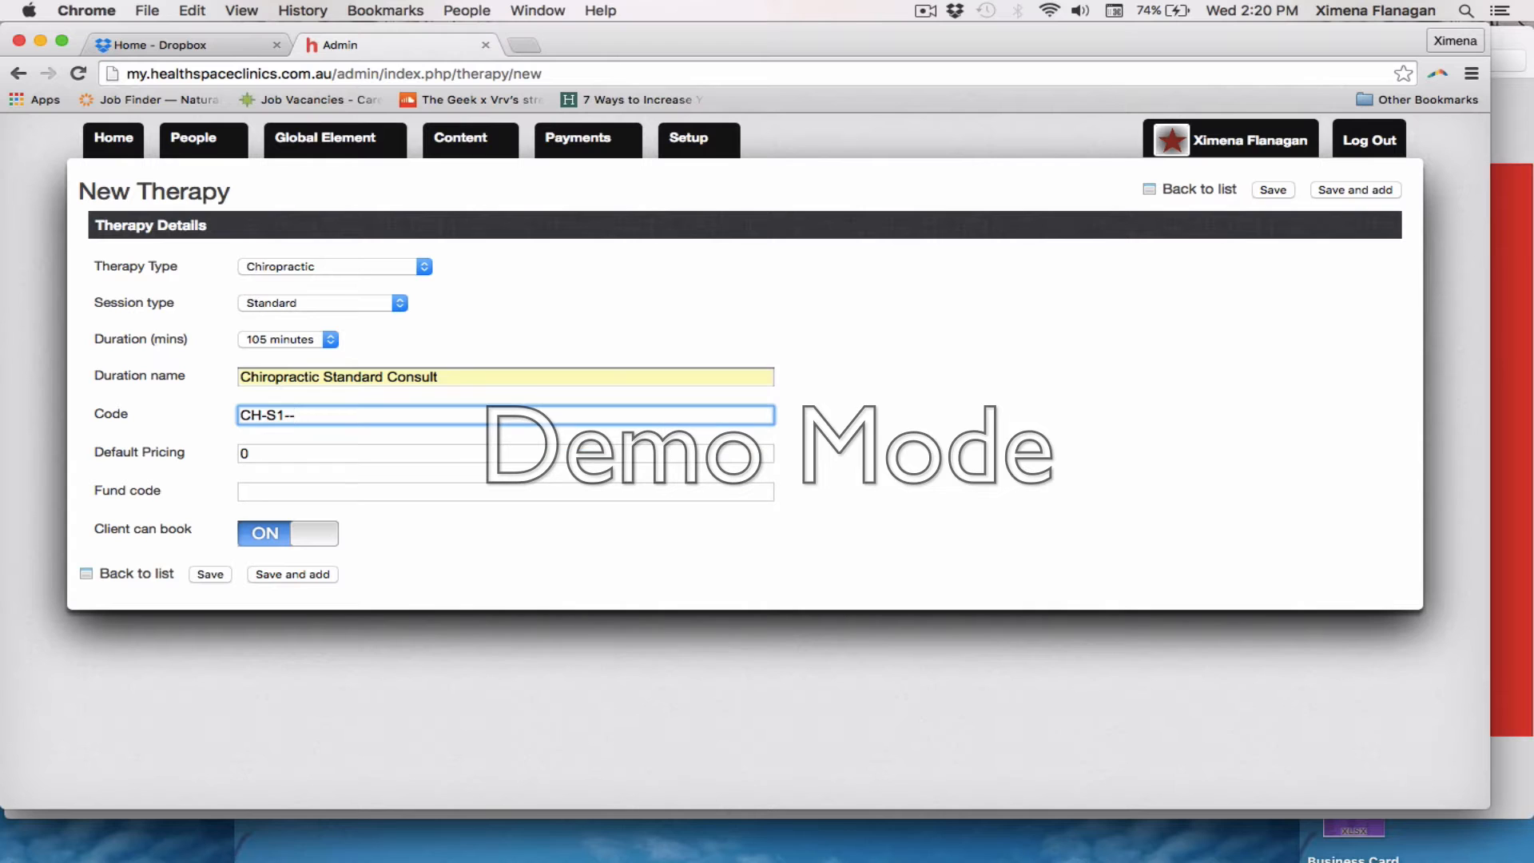
key("BackSpace")
key("BackSpace")
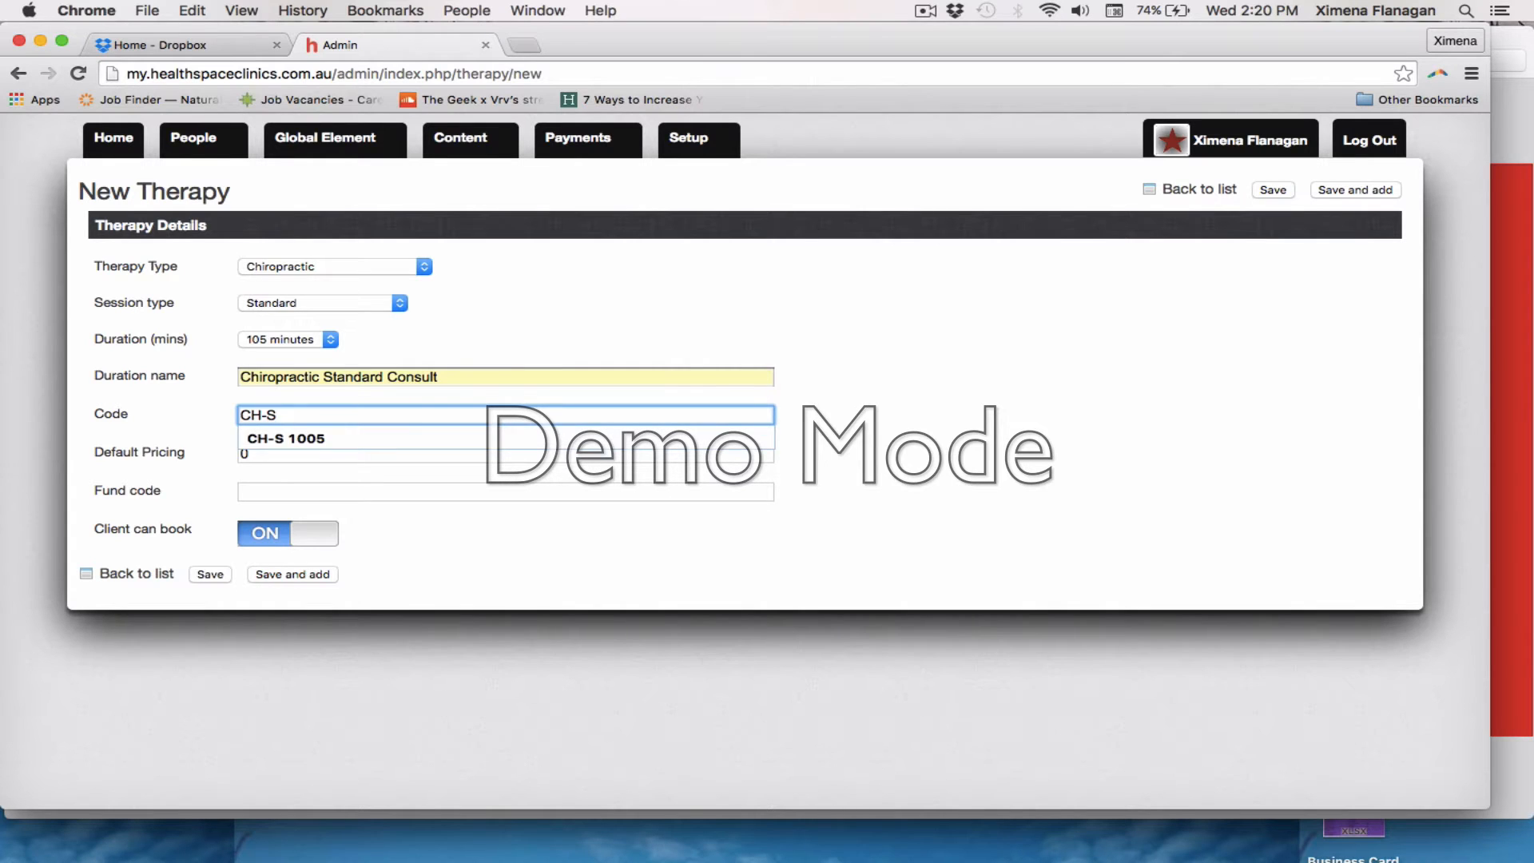
key("Down")
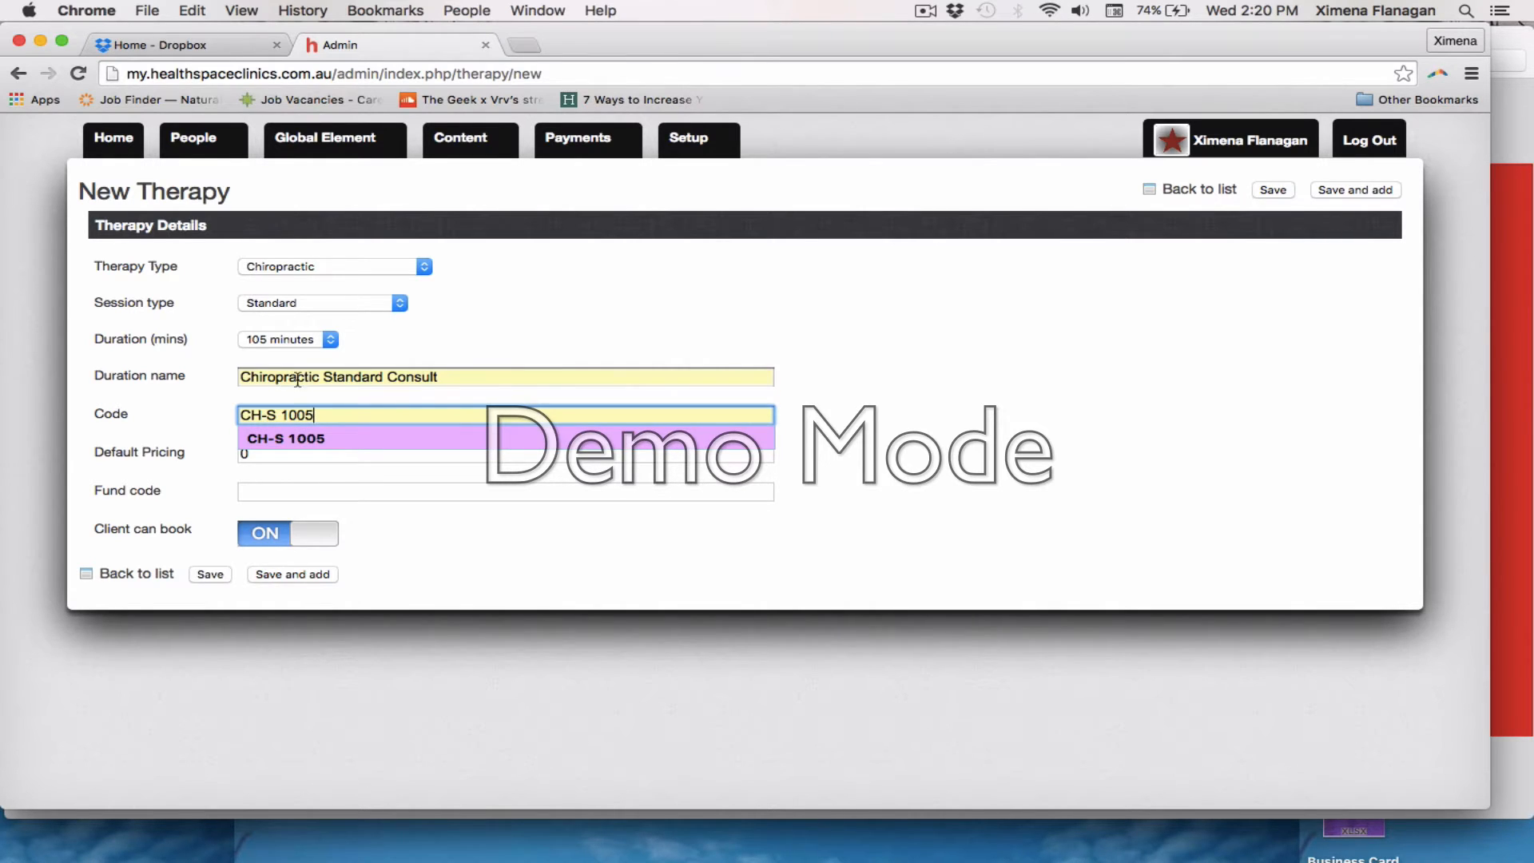
key("Tab")
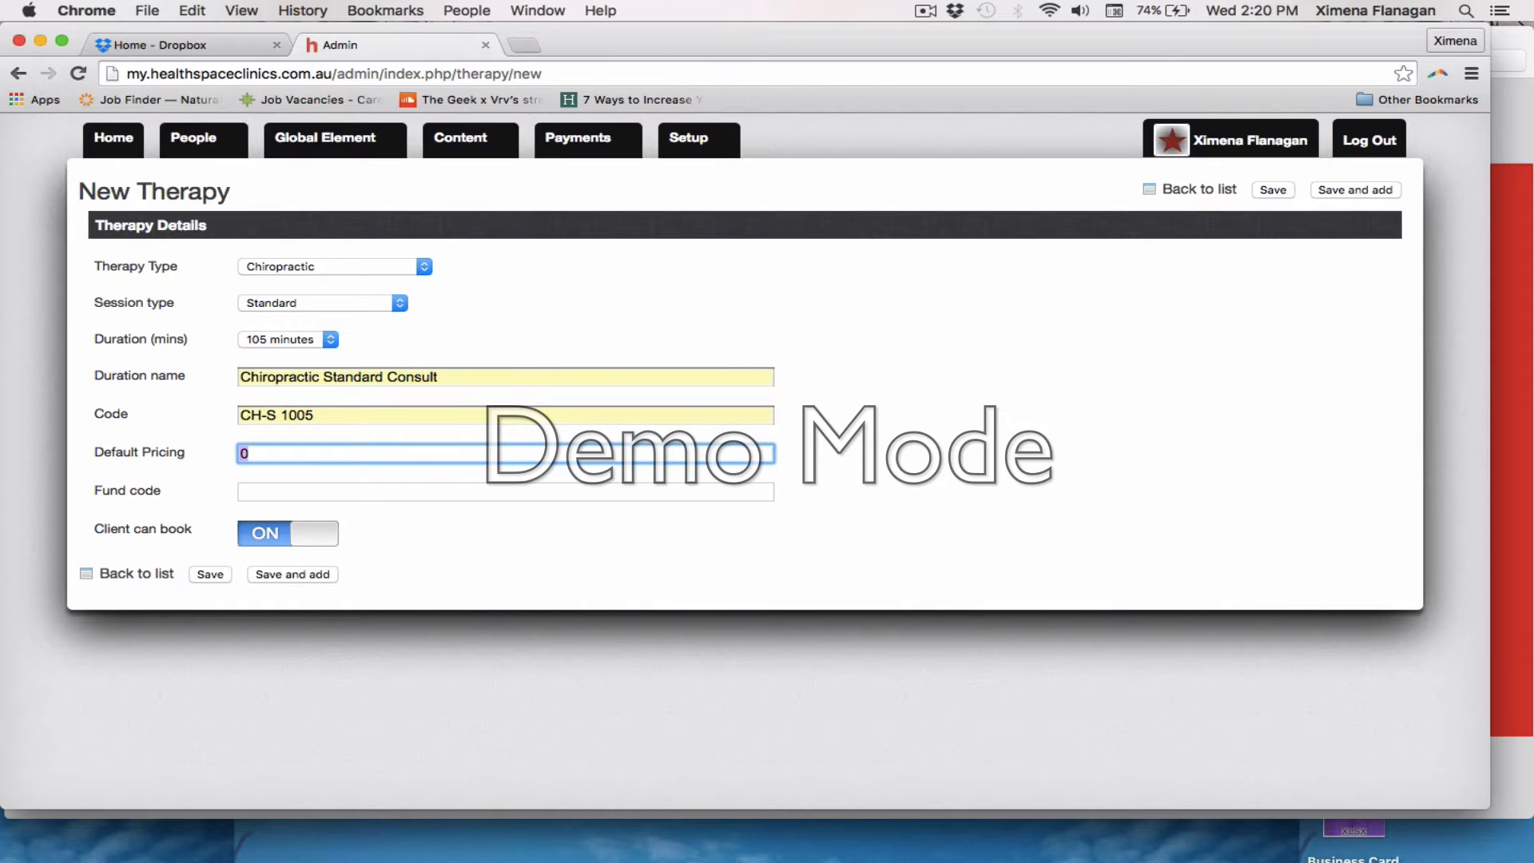
Enter fund code CH-S 1005 and a default price of 500, and save the therapy with a further blank entry opened
left_click(294, 493)
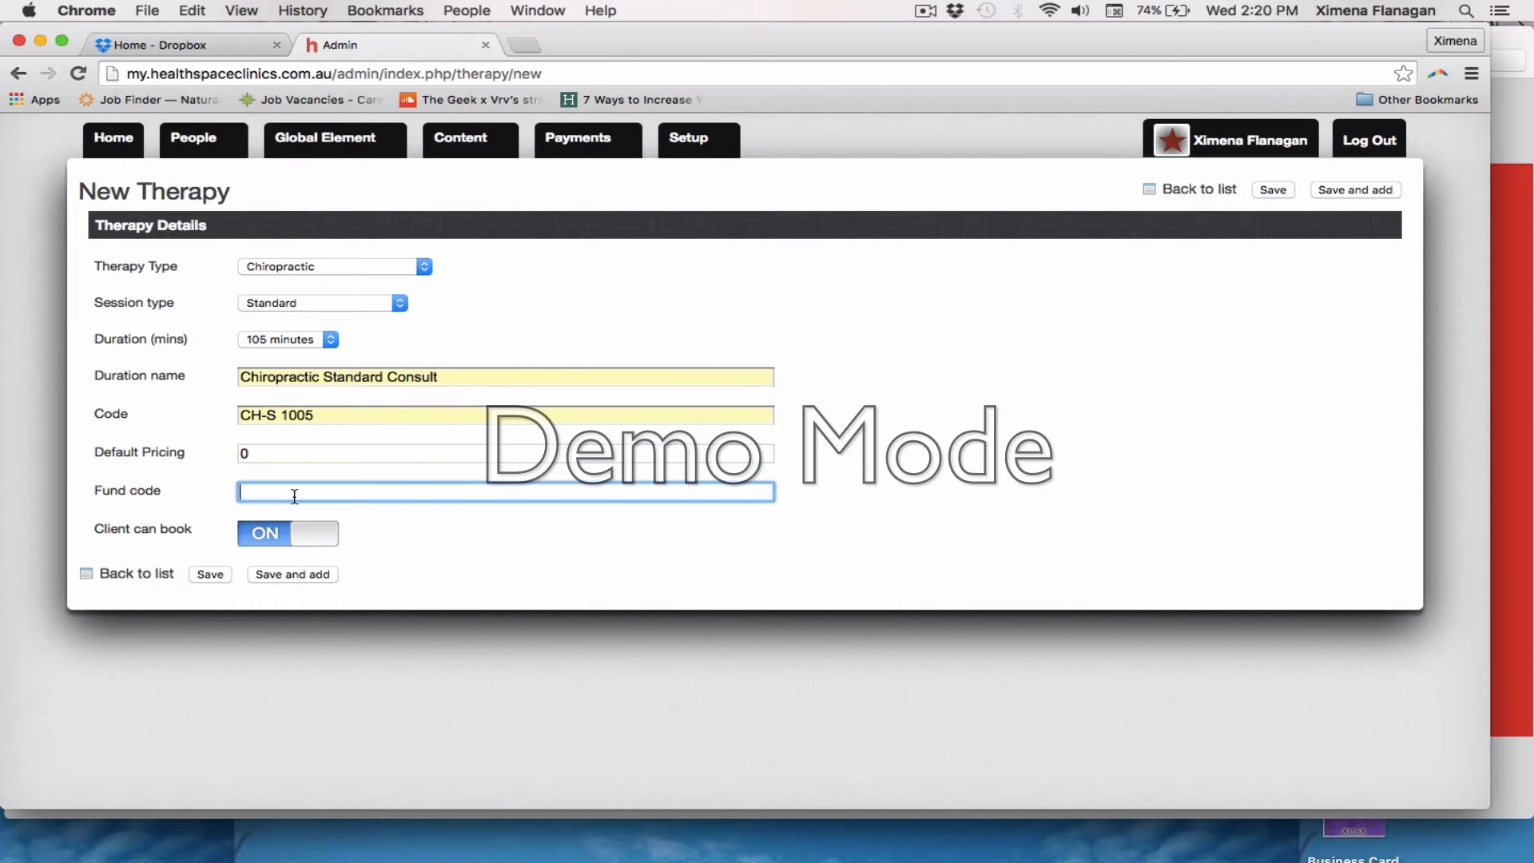
key("Down")
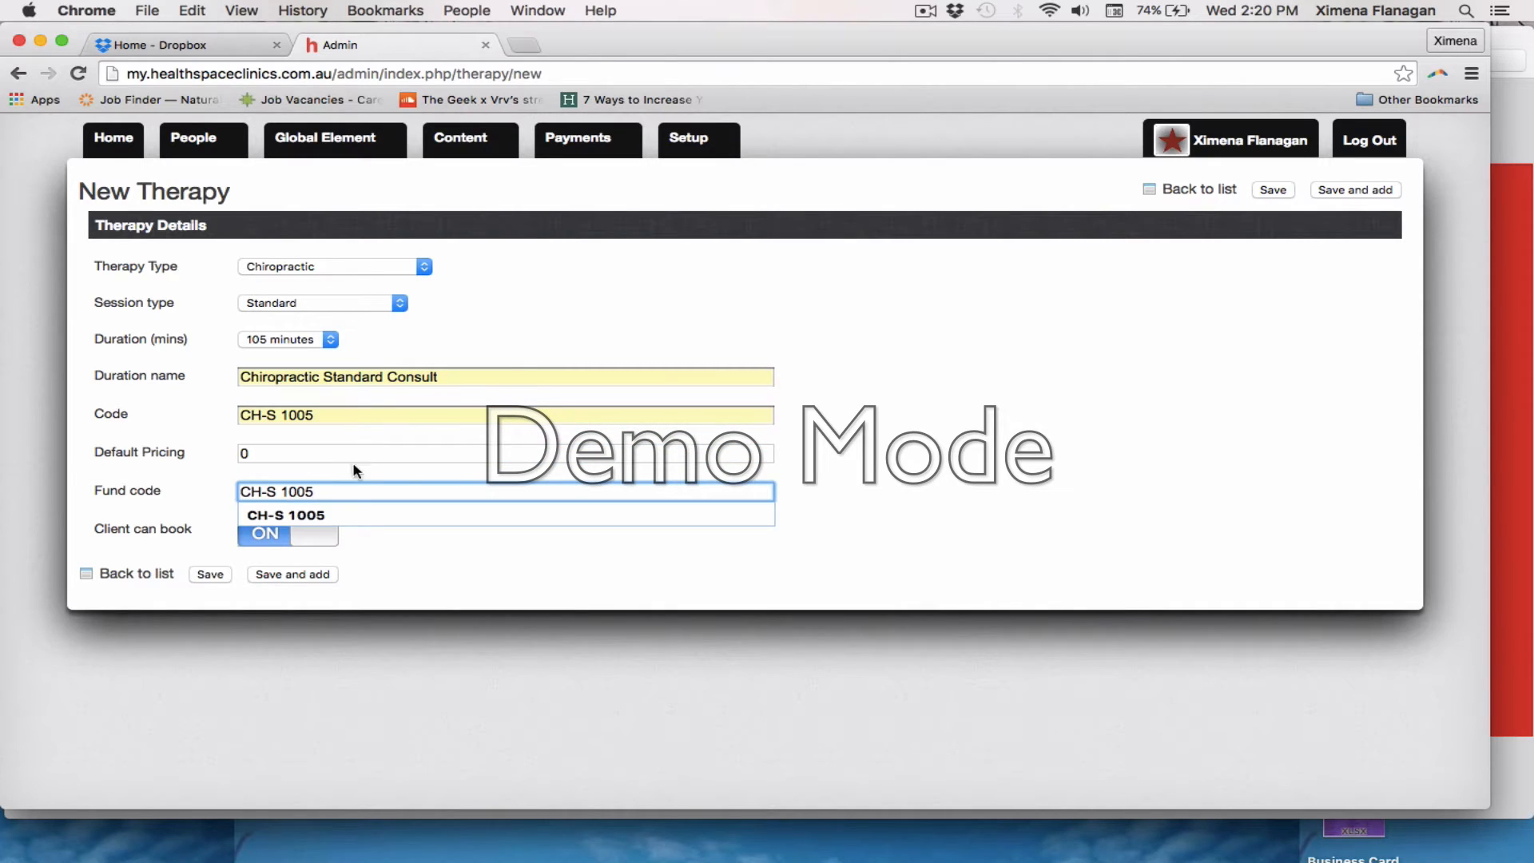
left_click(328, 453)
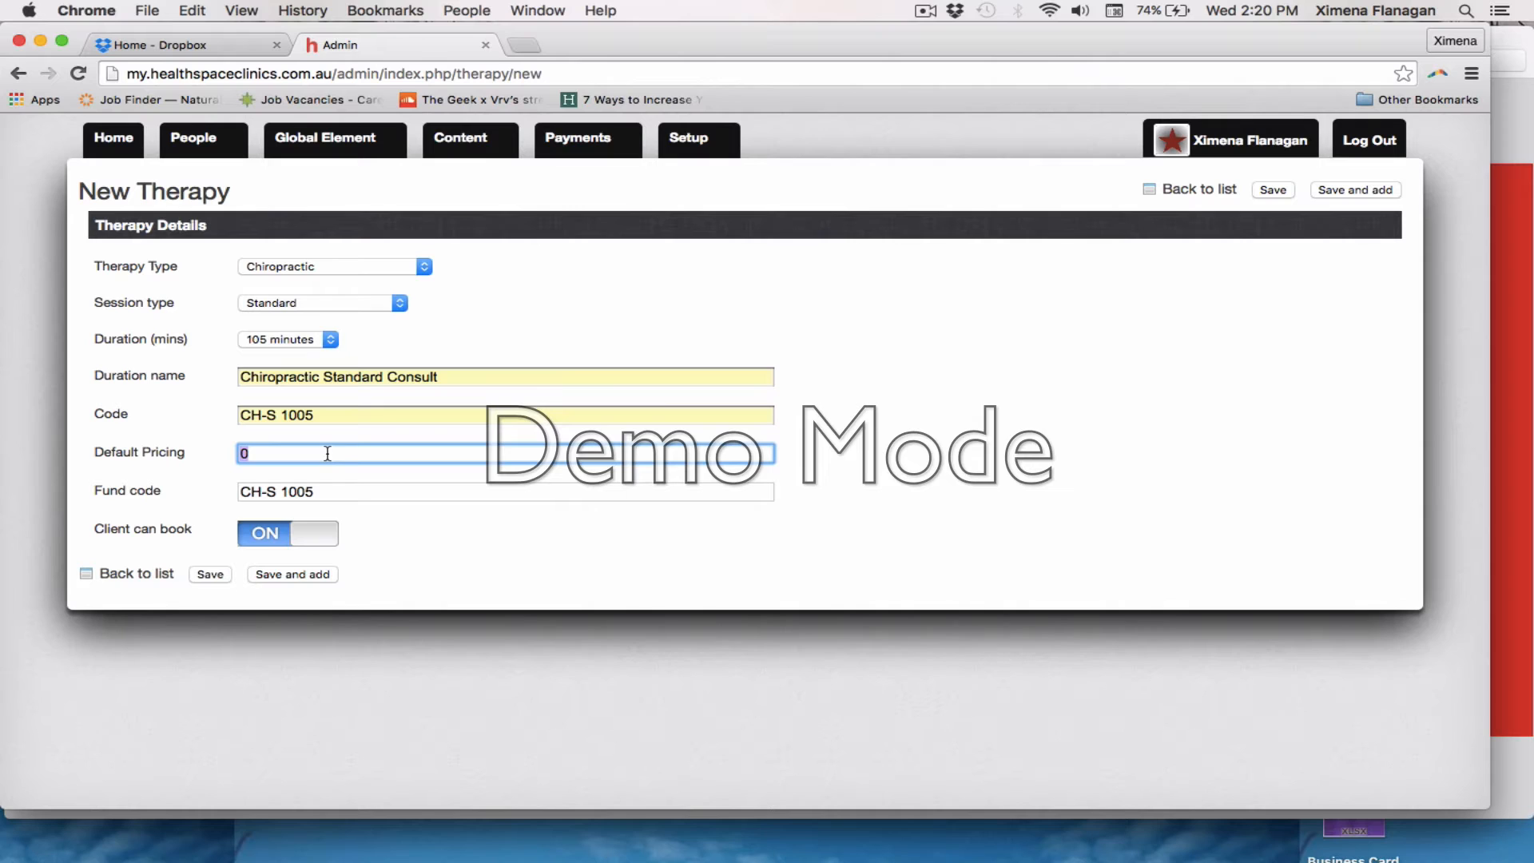
type("500")
left_click(291, 577)
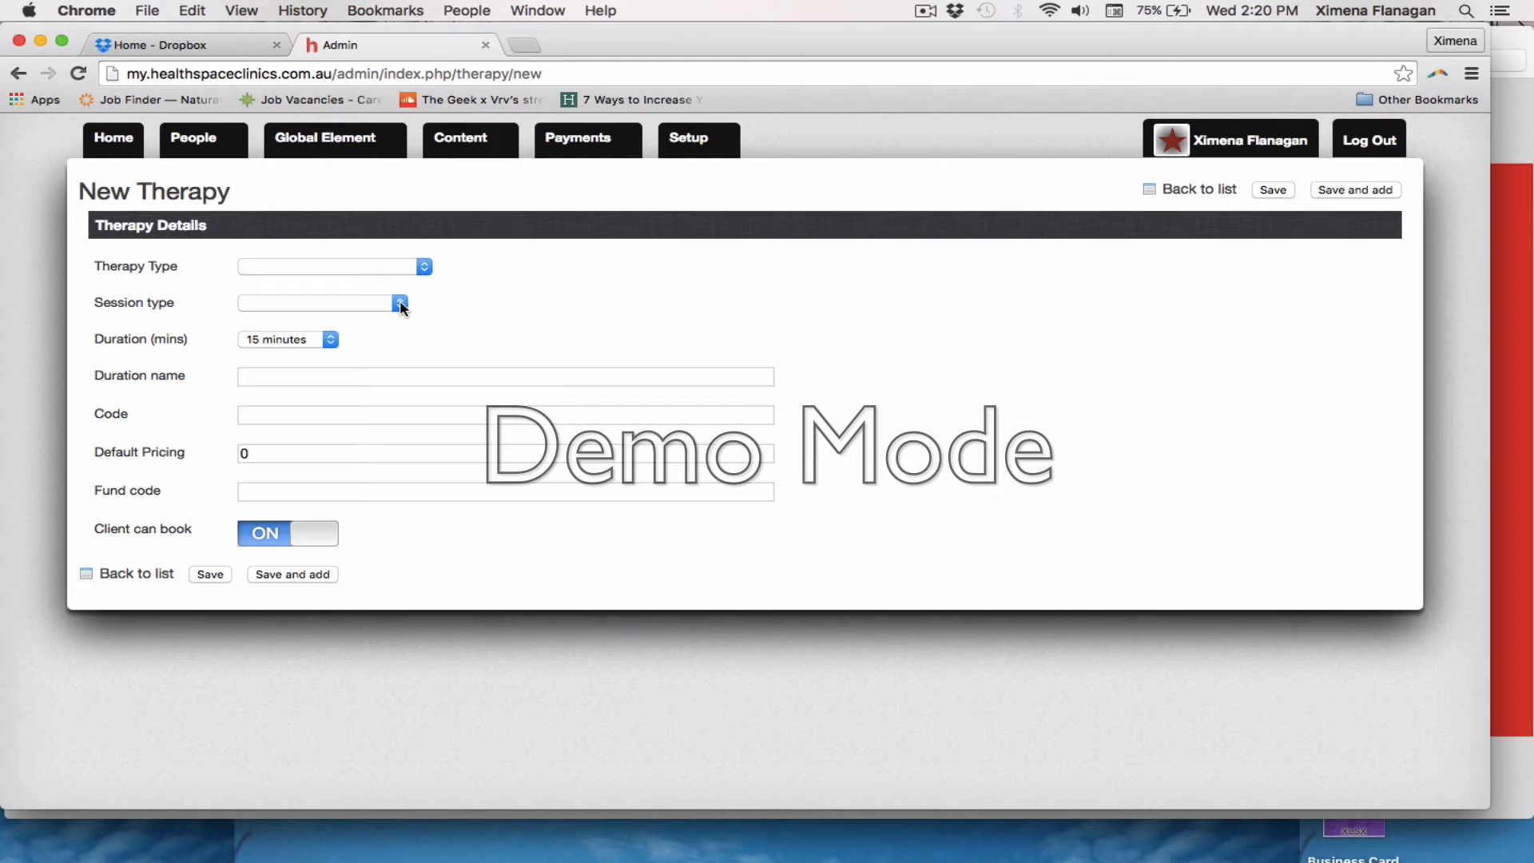
Open the list of clinic therapies among the global elements
mouse_move(339, 143)
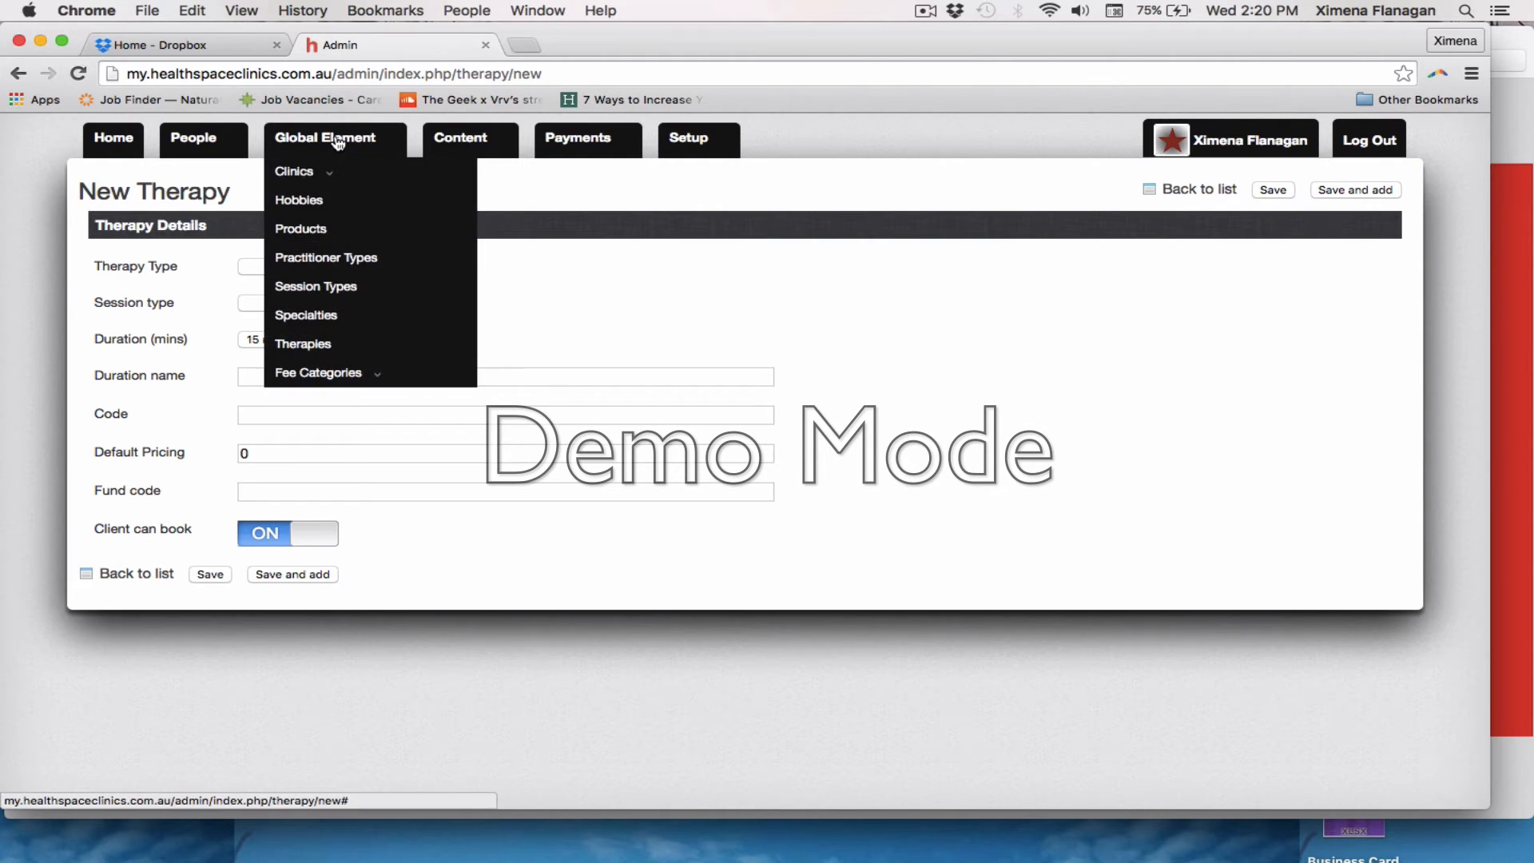
mouse_move(332, 174)
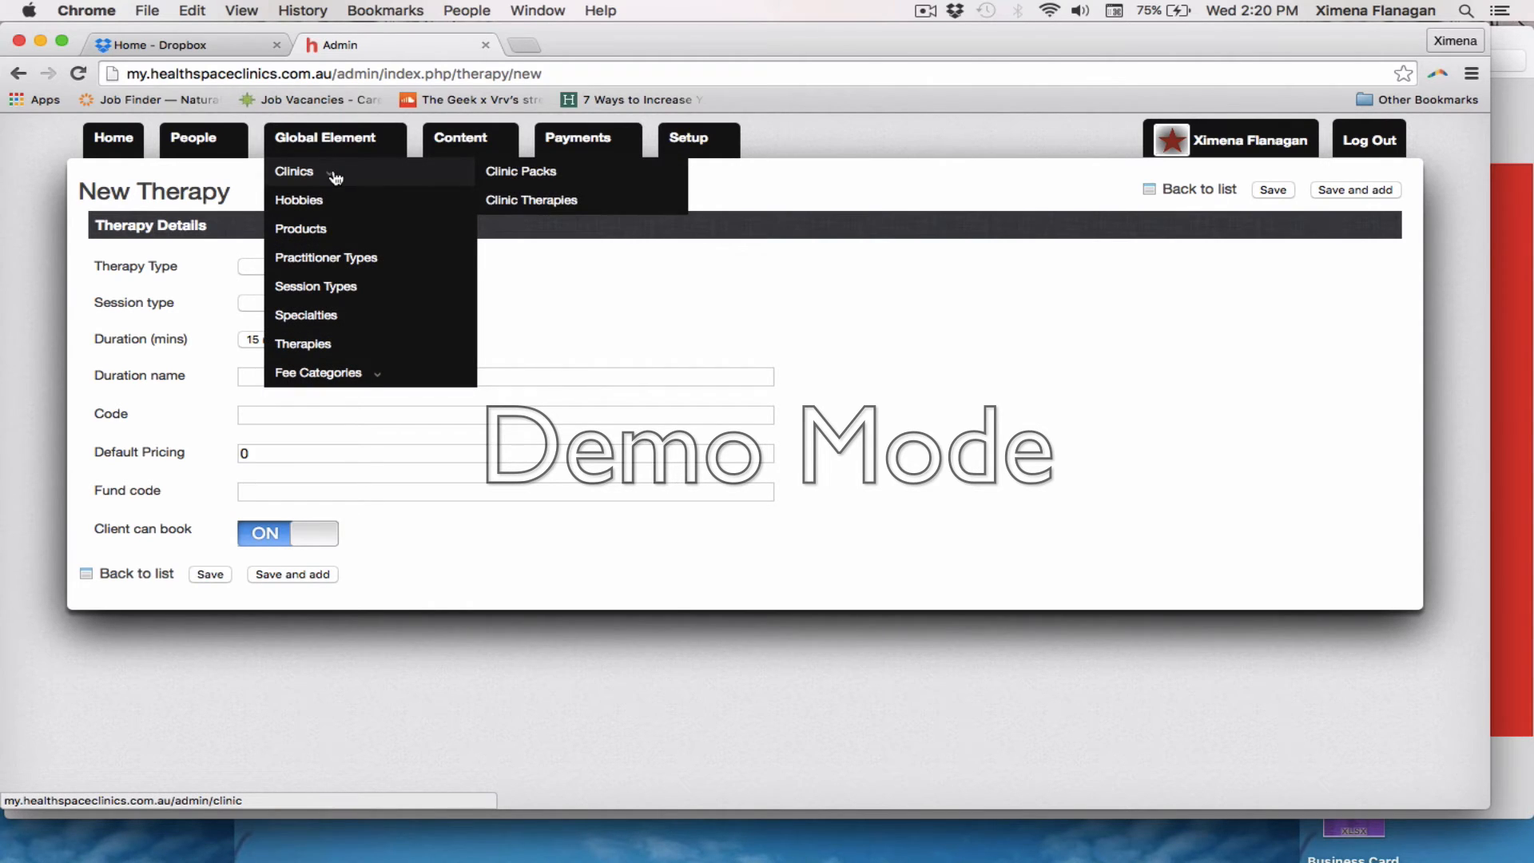
left_click(558, 201)
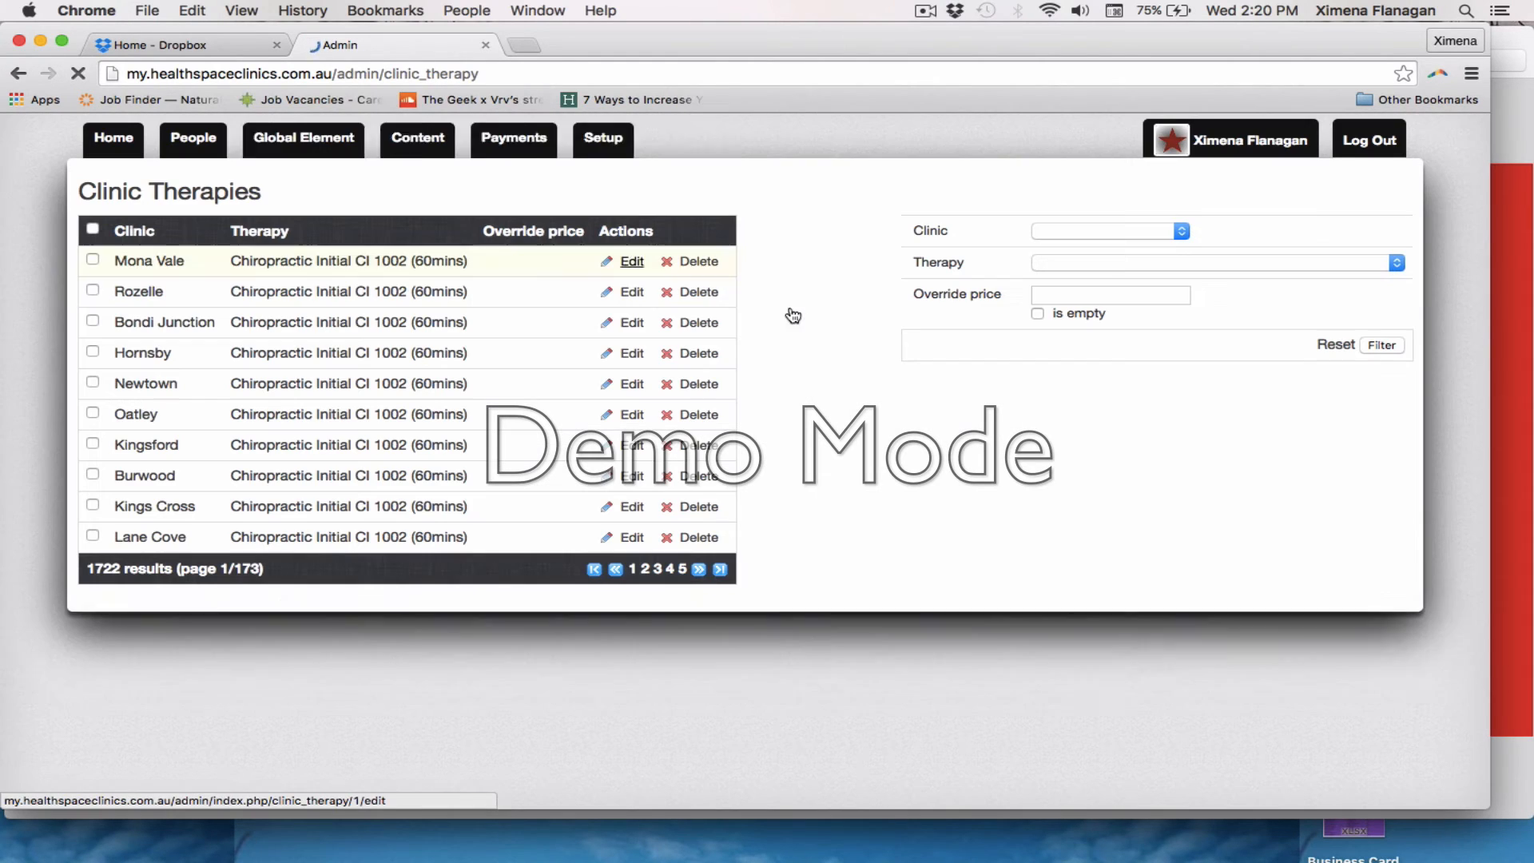
Filter the clinic therapies by clinic Kings Cross and therapy Chiropractic Standard CH-S 1005 (105mins)
left_click(1175, 236)
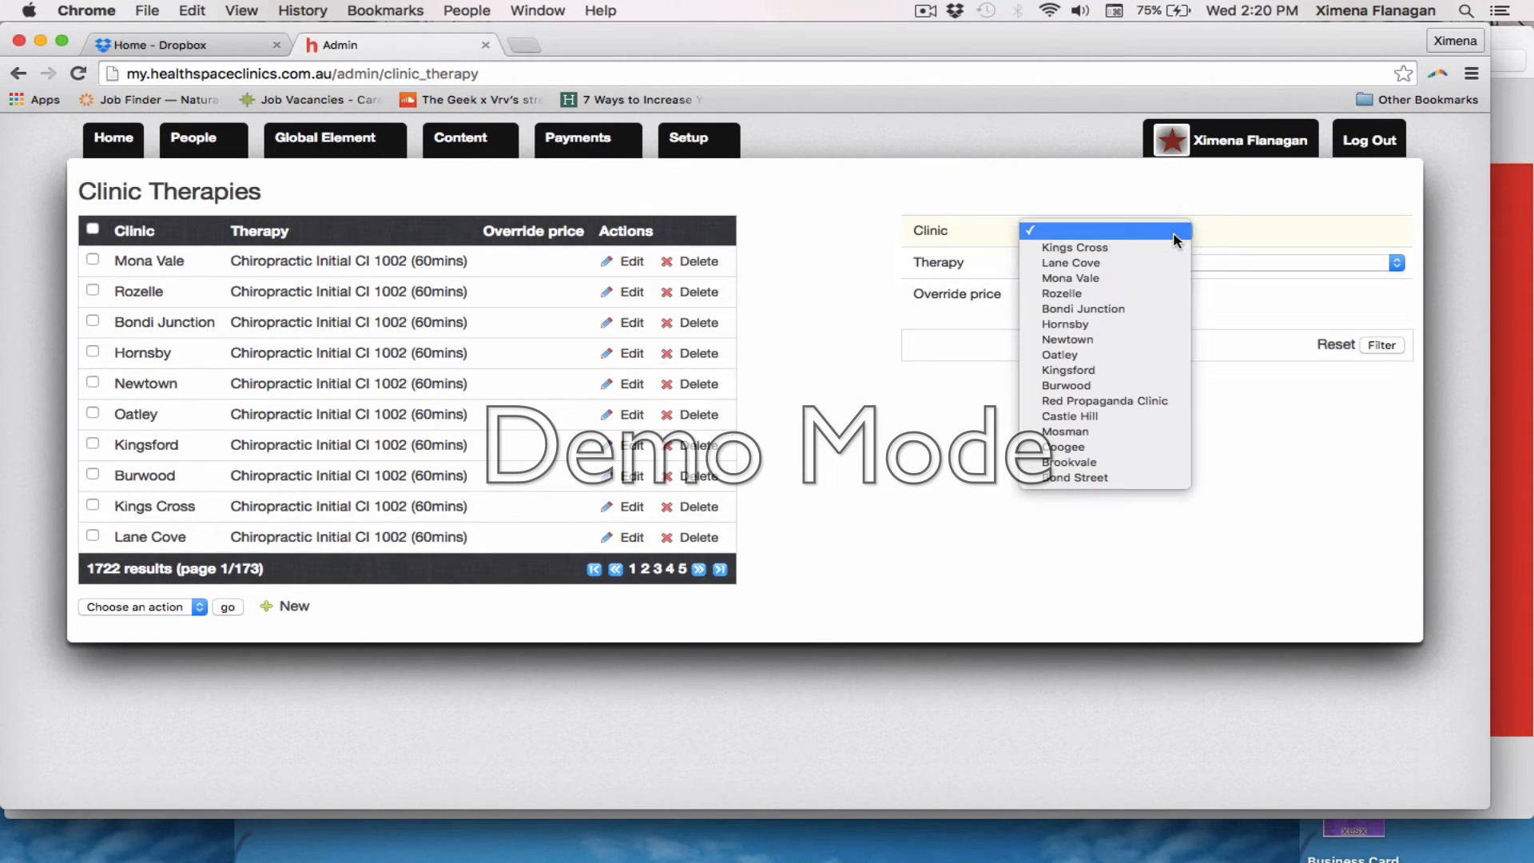
left_click(1166, 247)
left_click(1167, 261)
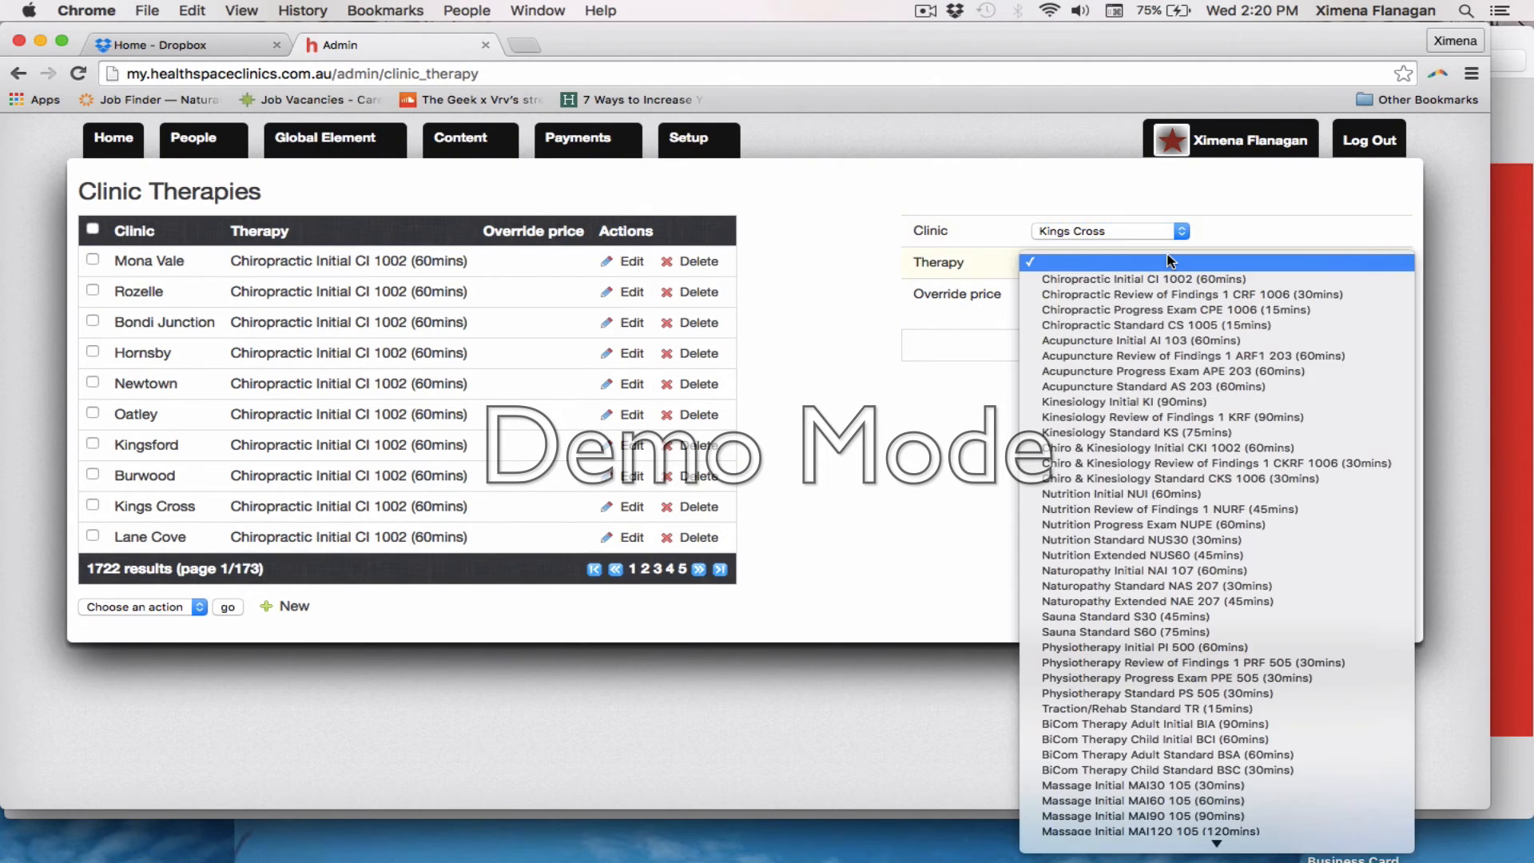
scroll(1198, 478, "down", 10)
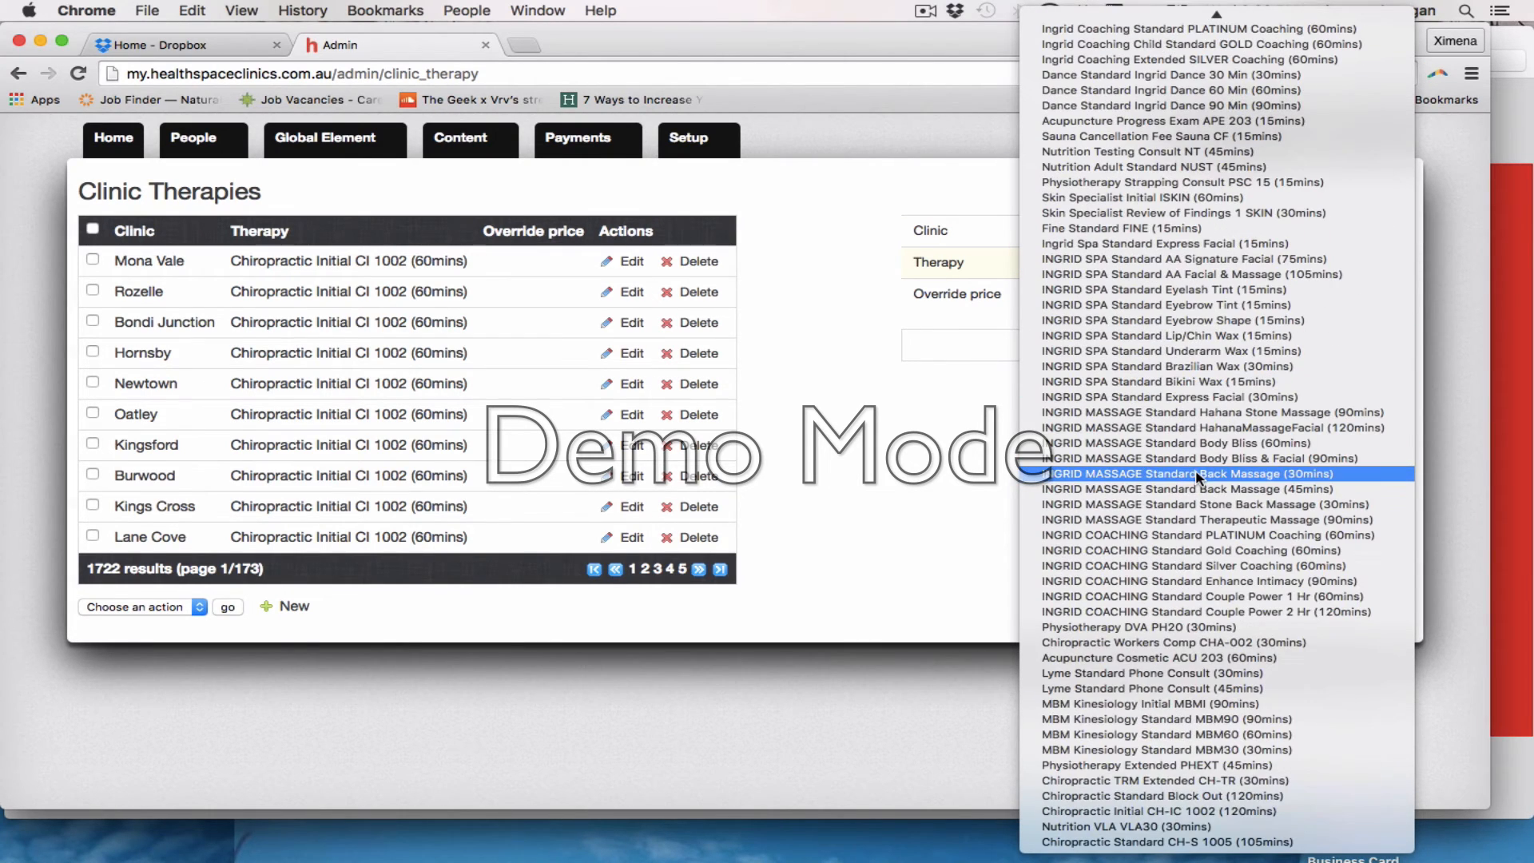
left_click(1277, 842)
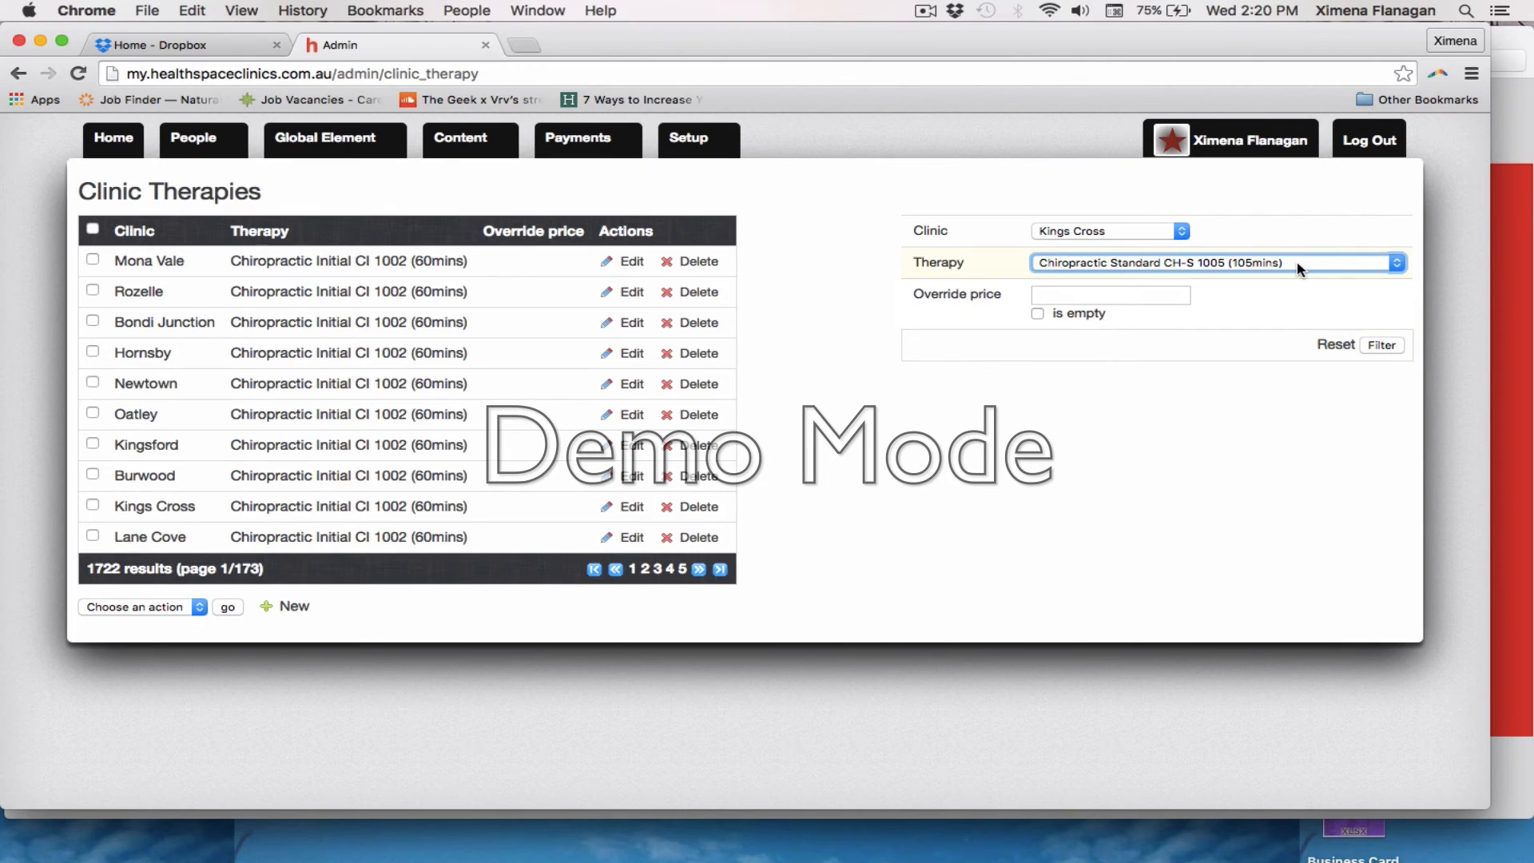
left_click(1384, 345)
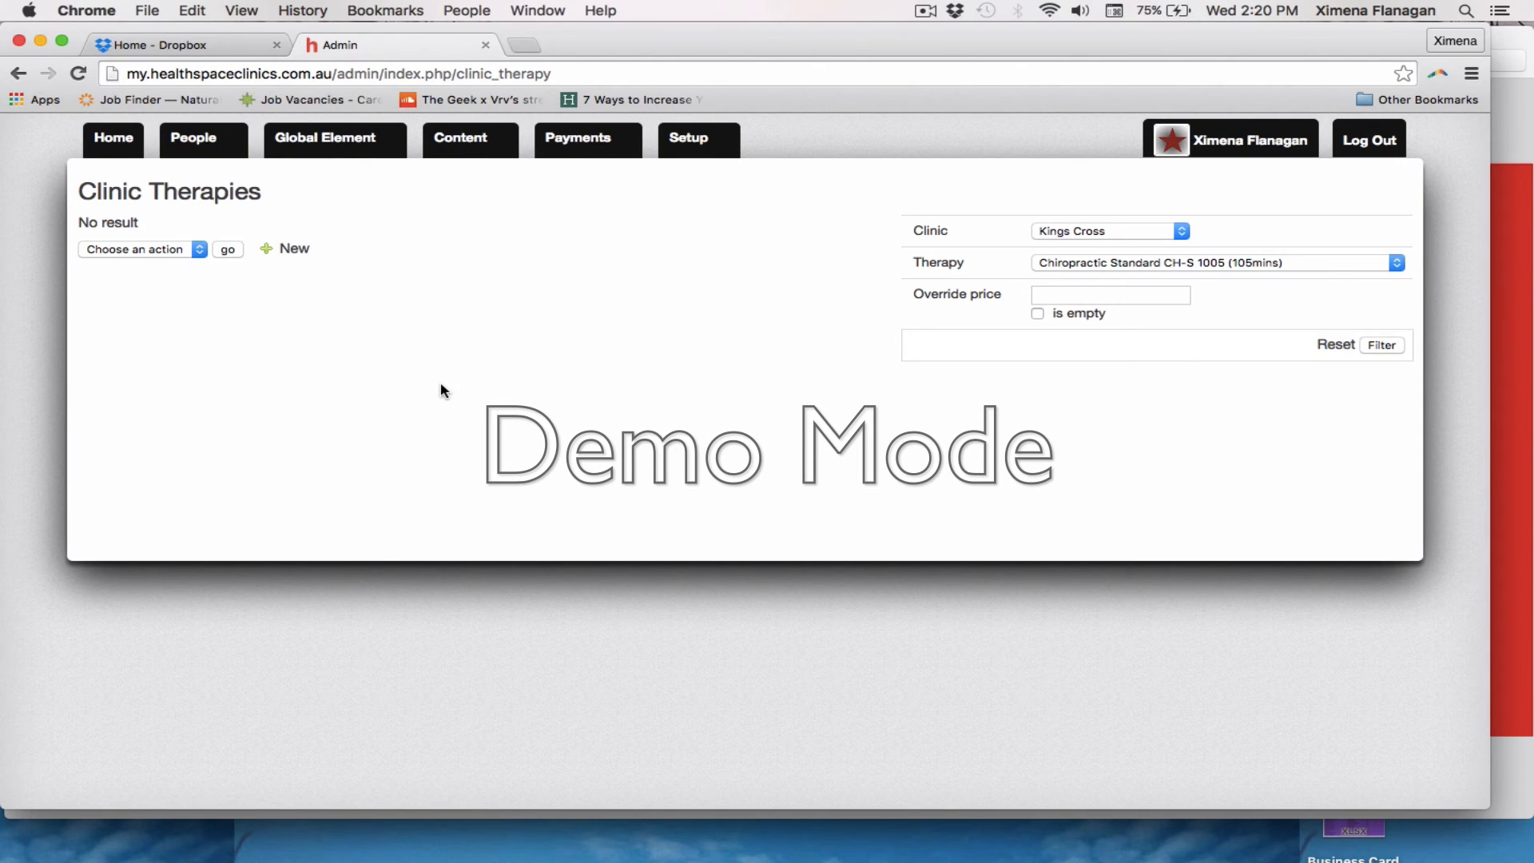
Add a clinic therapy assigning Chiropractic Standard CH-S 1005 (105mins) to Kings Cross, save it and return to the clinic therapies list
left_click(292, 250)
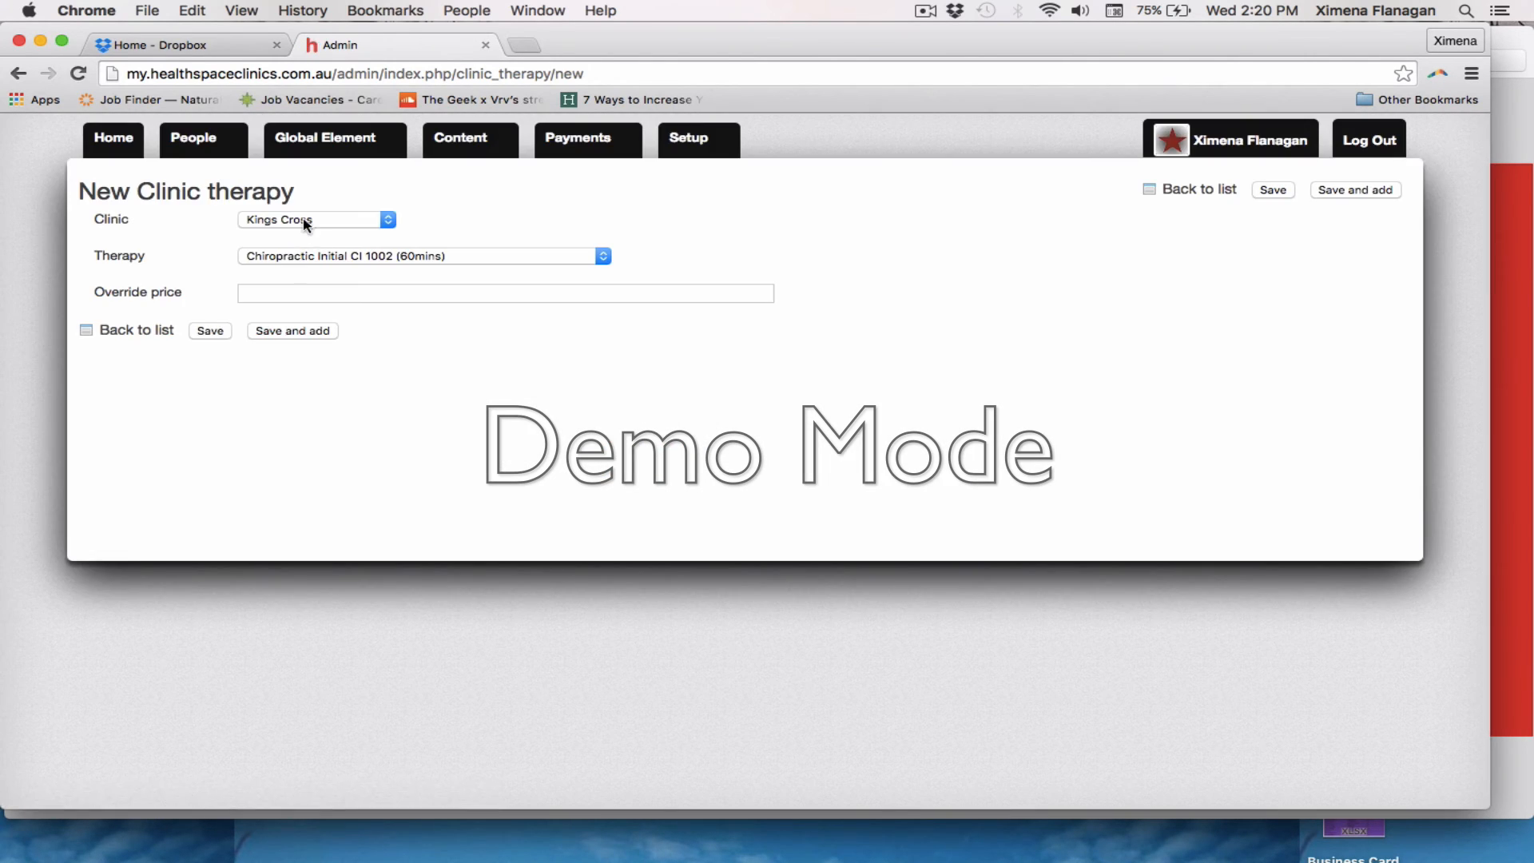
left_click(326, 257)
scroll(375, 559, "down", 10)
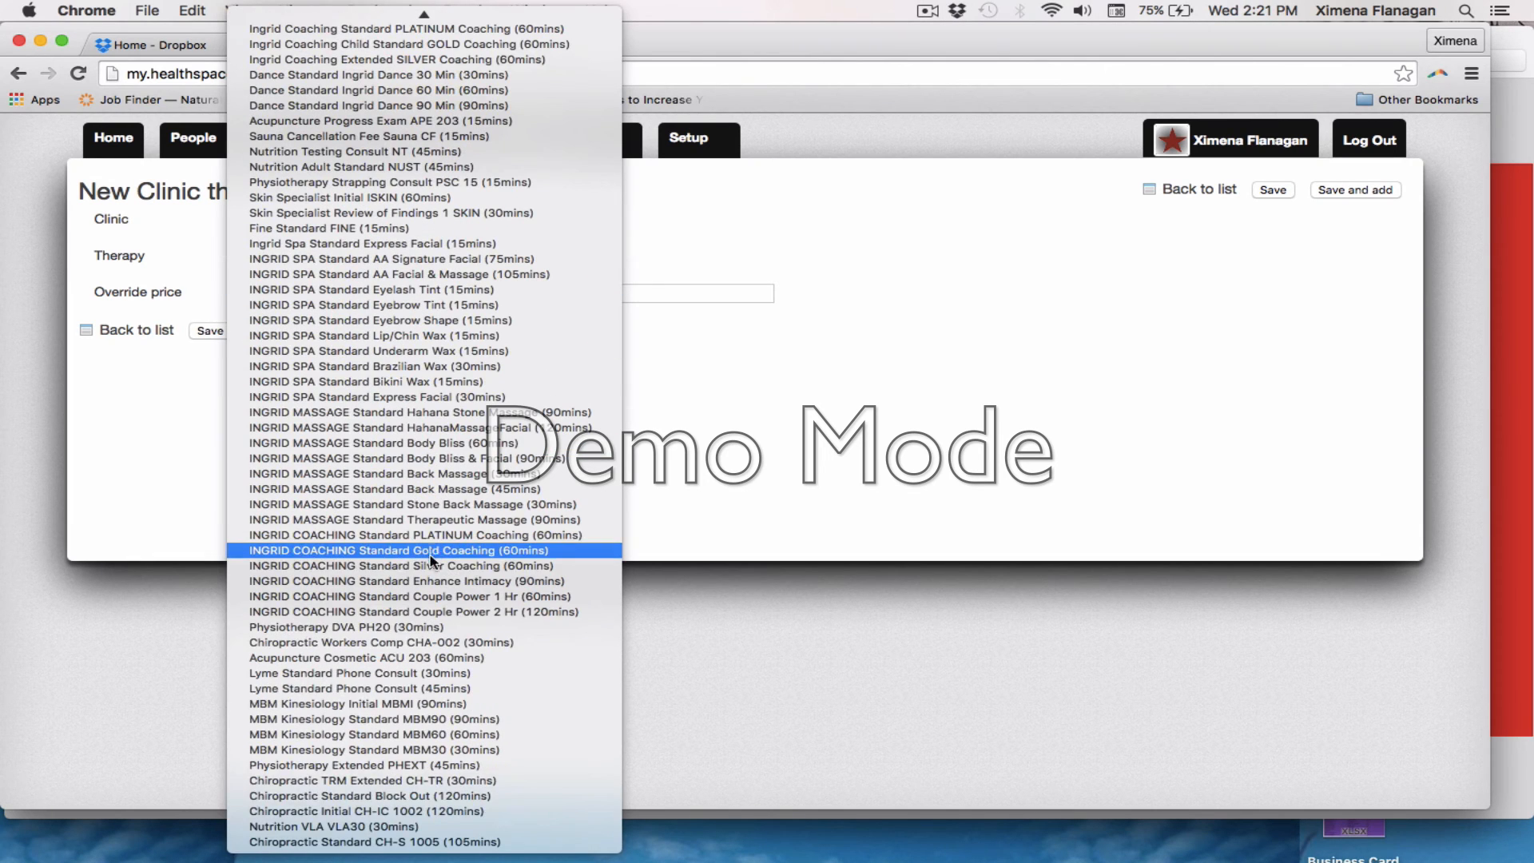
left_click(432, 842)
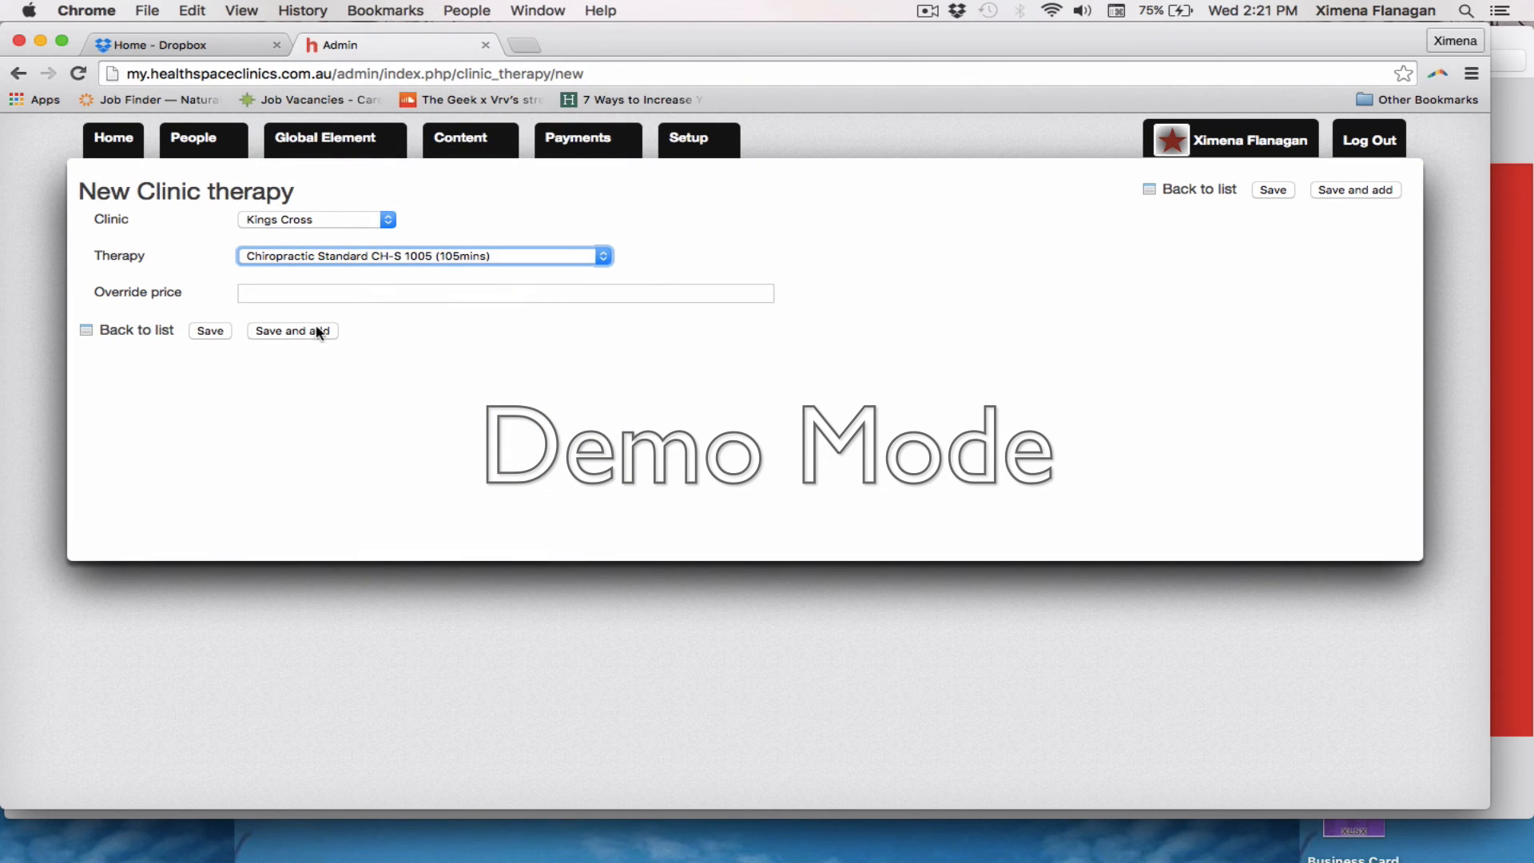
left_click(287, 330)
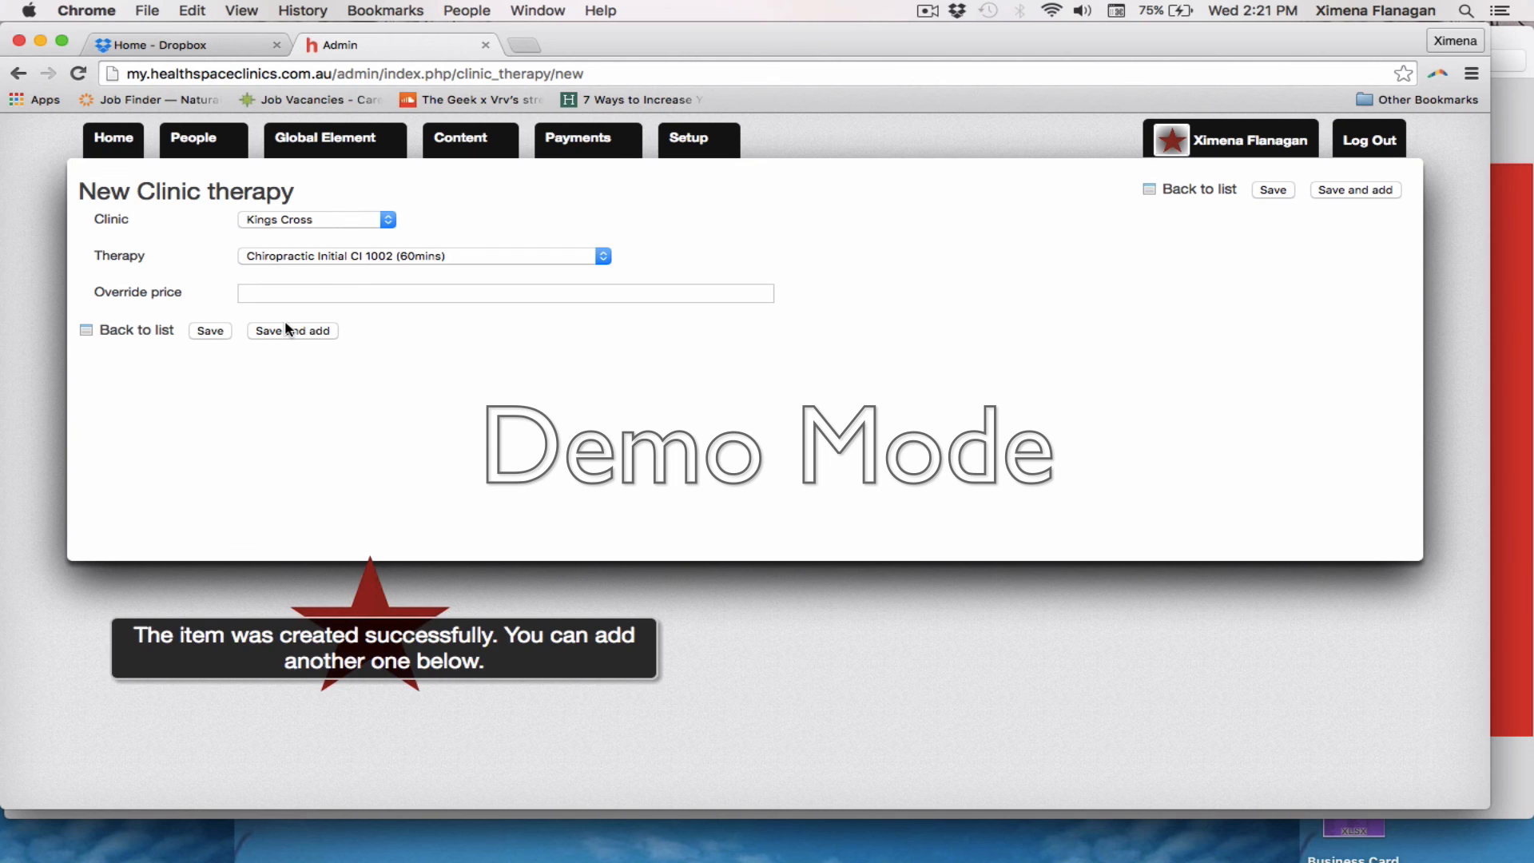
left_click(141, 334)
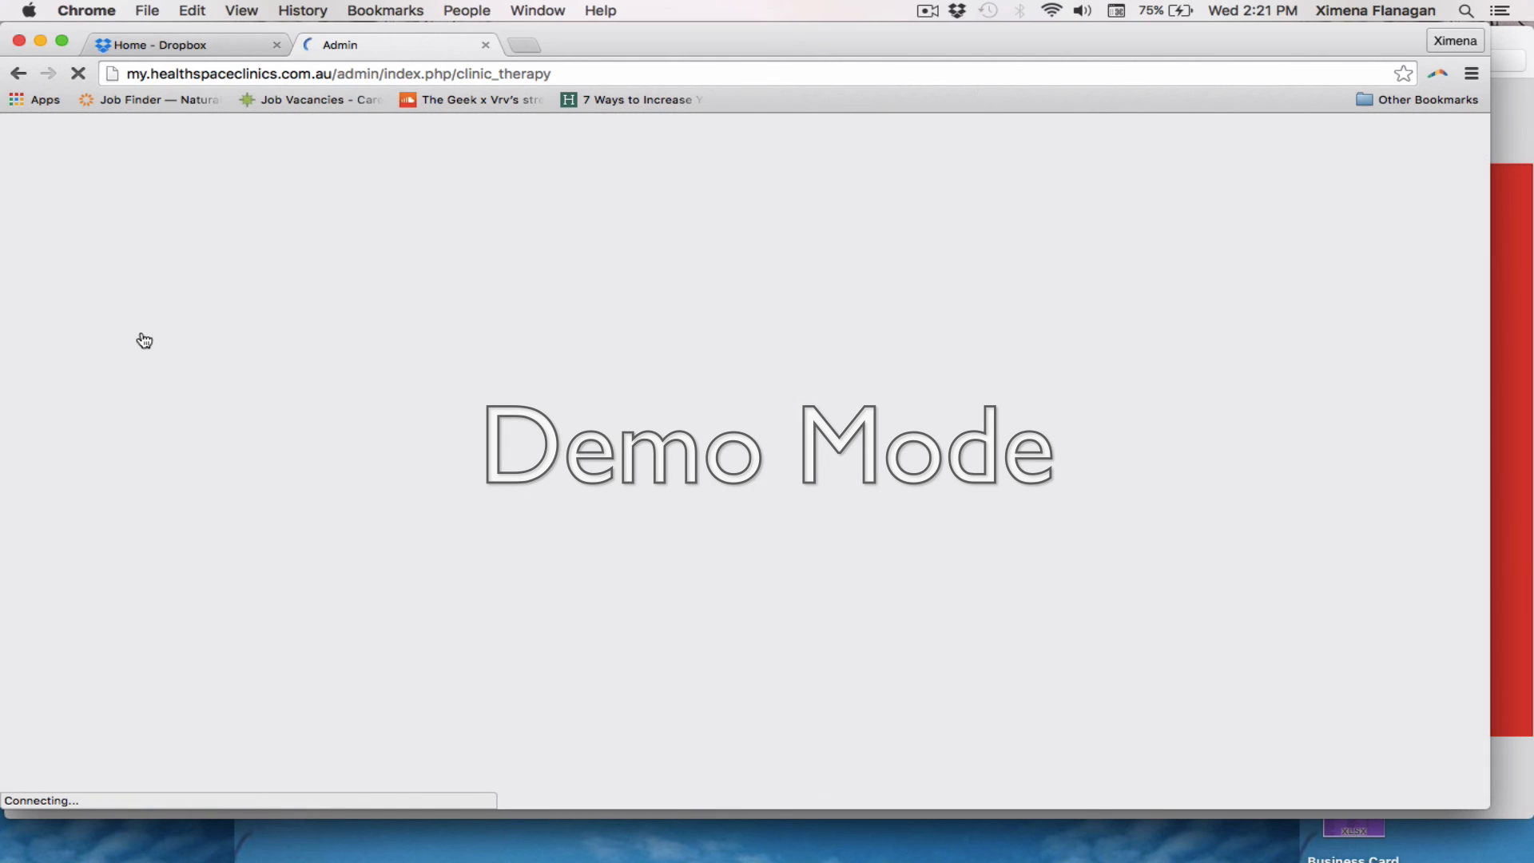